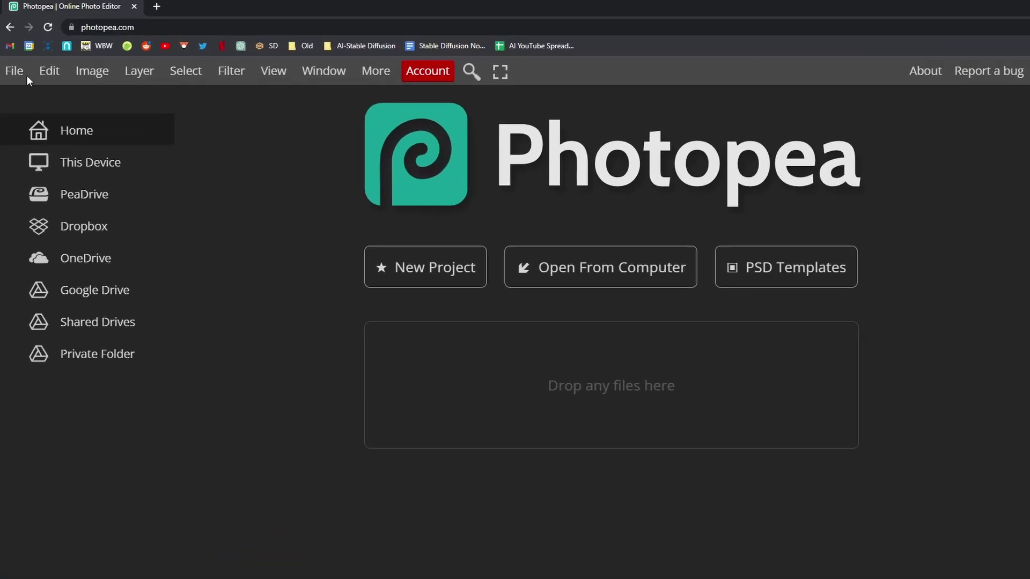
Start a new Photopea project named 'YT Logo' at 512 × 512 pixels.
{"action": "left_click", "coordinate": [10, 51]}
{"action": "left_click", "coordinate": [34, 97]}
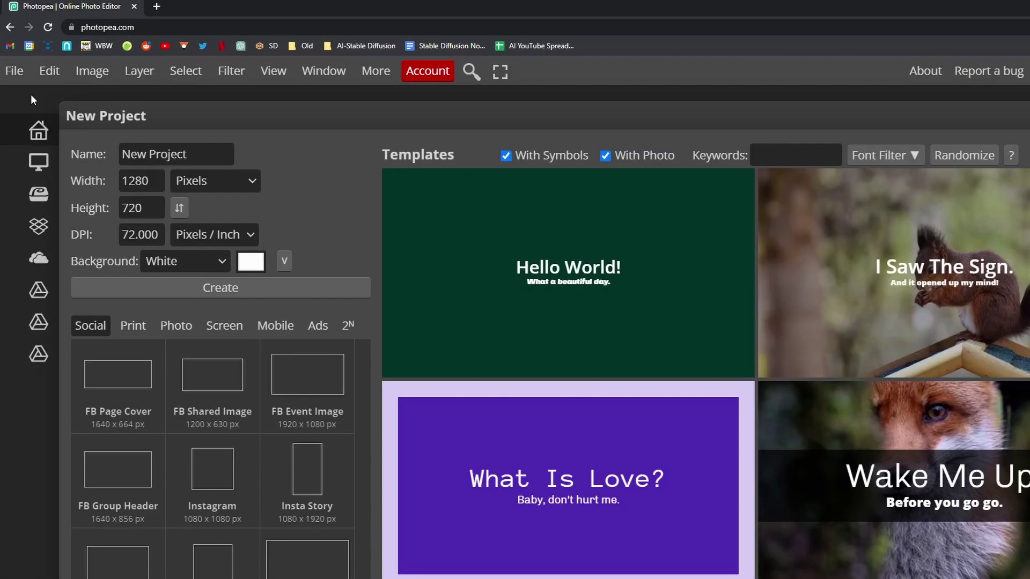
{"action": "type", "text": "YT Logo"}
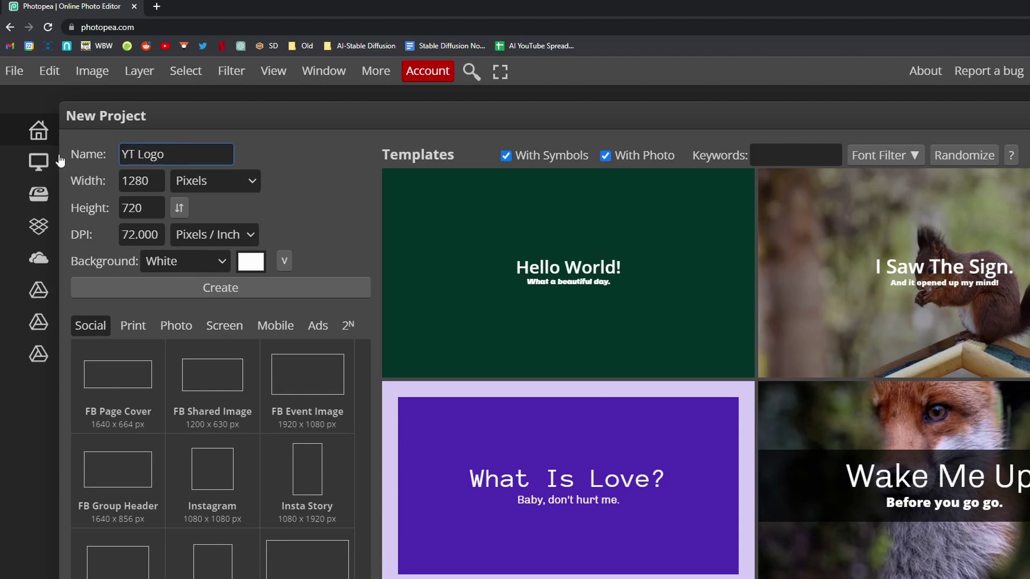
{"action": "key", "text": "Tab"}
{"action": "type", "text": "512"}
{"action": "key", "text": "Tab"}
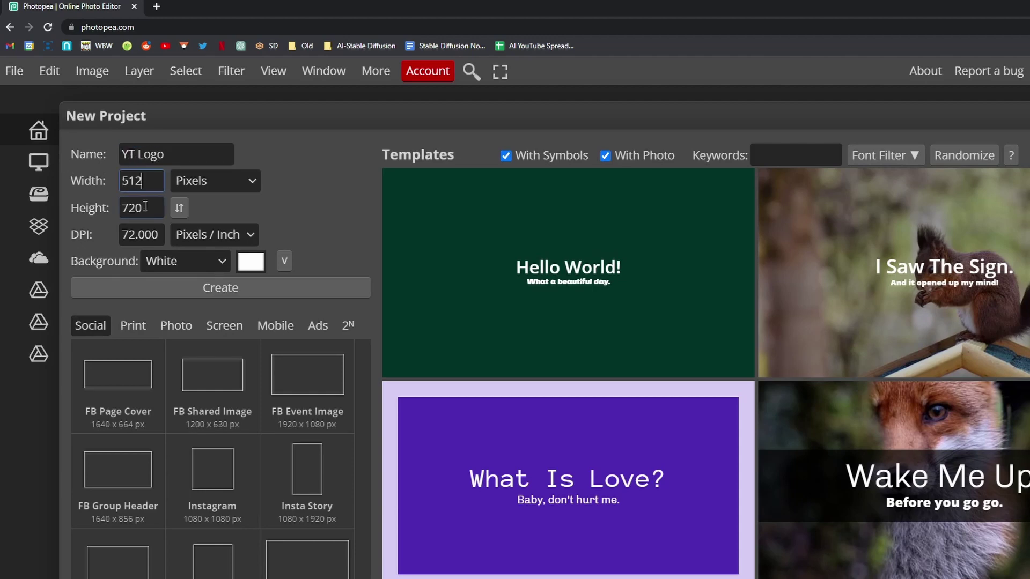
{"action": "type", "text": "512"}
{"action": "left_click", "coordinate": [151, 186]}
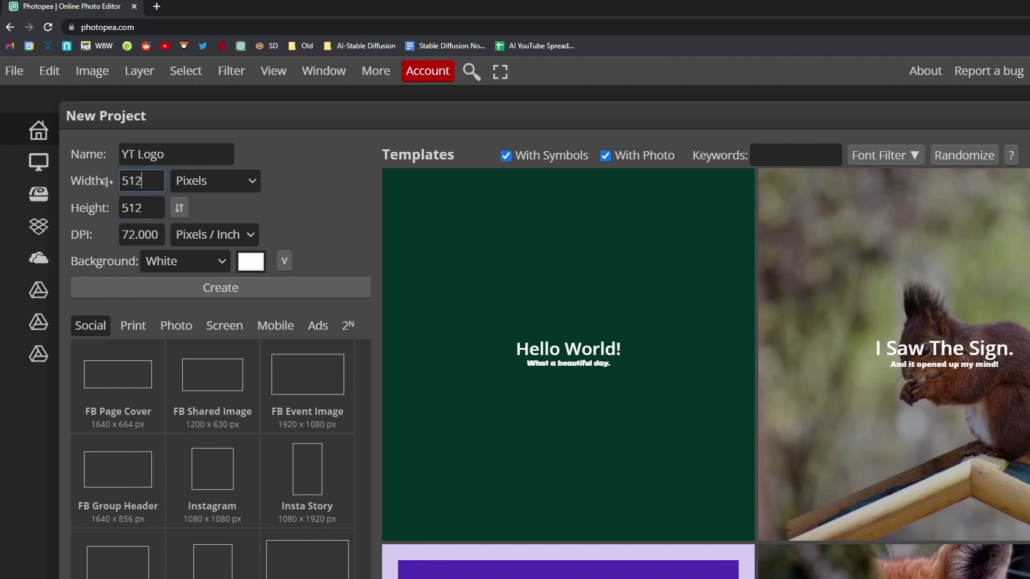
Set the project background to a custom pure black colour.
{"action": "left_click", "coordinate": [159, 259]}
{"action": "left_click", "coordinate": [175, 293]}
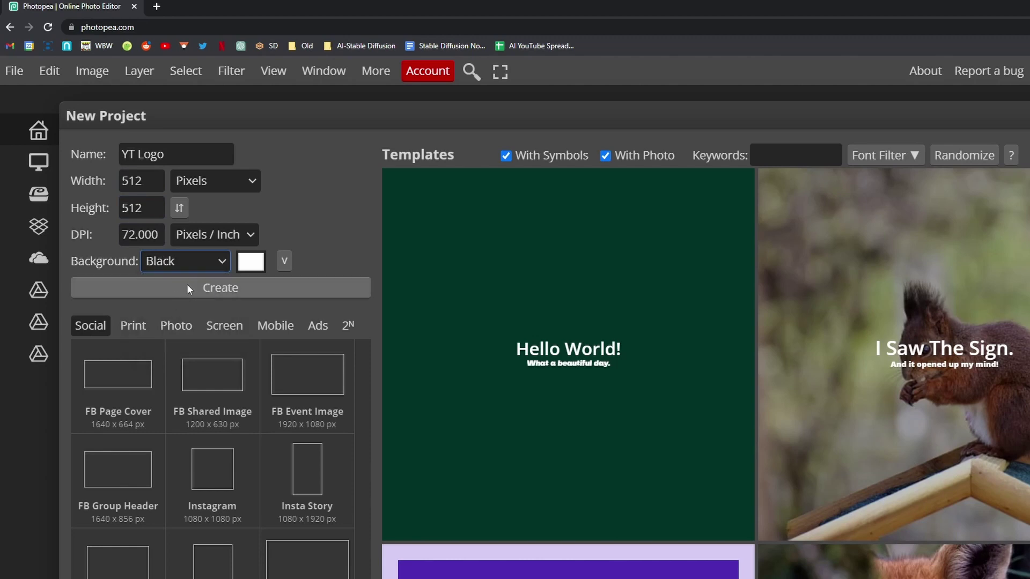
{"action": "left_click", "coordinate": [250, 269]}
{"action": "left_click_drag", "start_coordinate": [180, 370], "coordinate": [128, 478]}
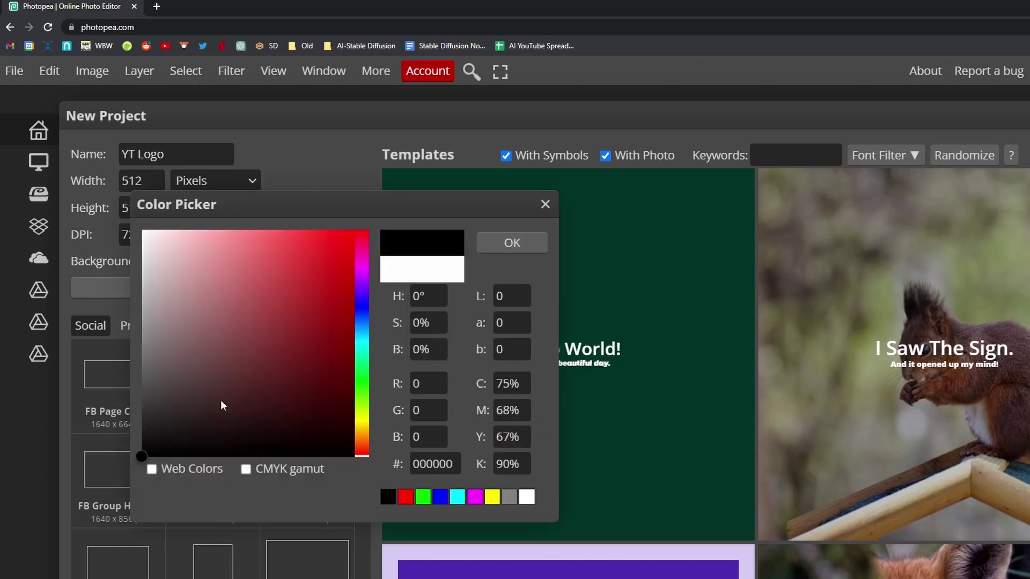
{"action": "left_click", "coordinate": [531, 242]}
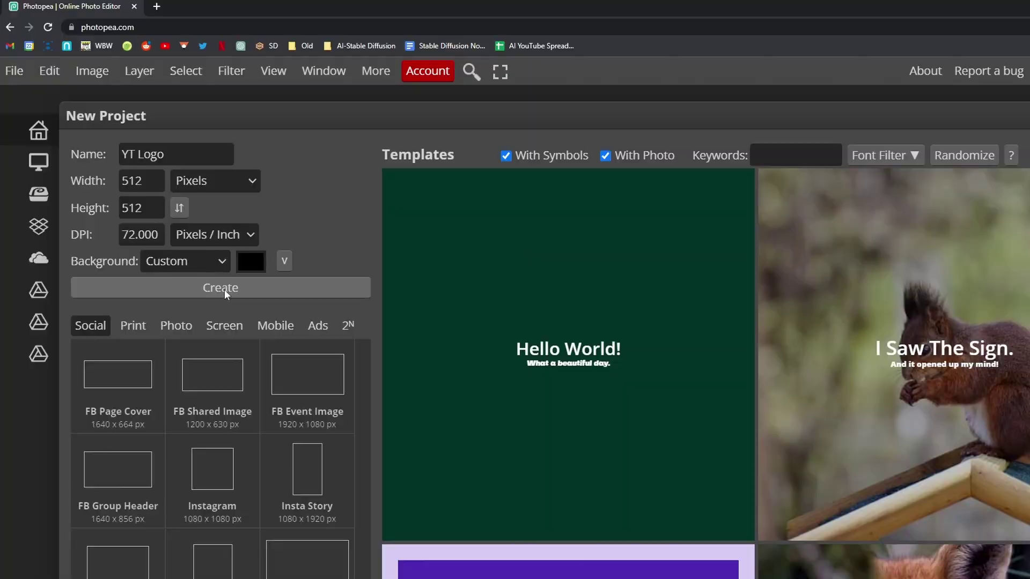
Create the black canvas and commit white 'O G L' text with the G enlarged.
{"action": "left_click", "coordinate": [225, 289]}
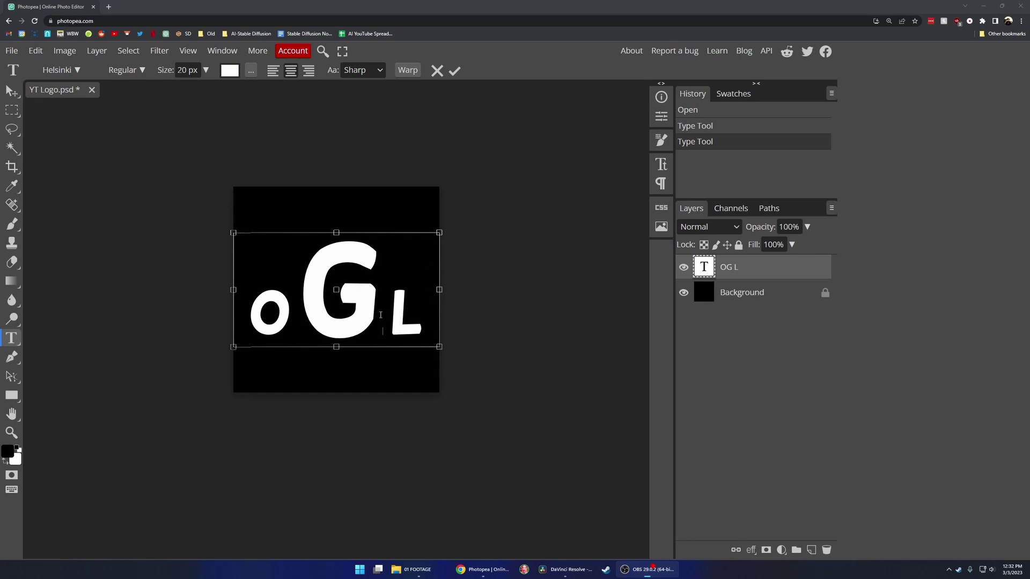
{"action": "left_click_drag", "start_coordinate": [226, 310], "coordinate": [431, 322]}
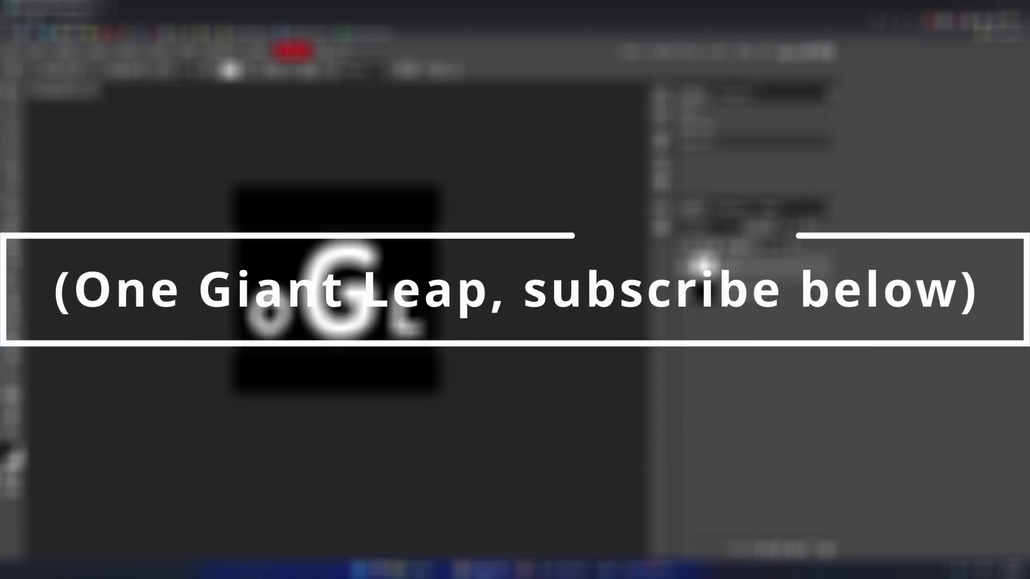
{"action": "double_click", "coordinate": [321, 291]}
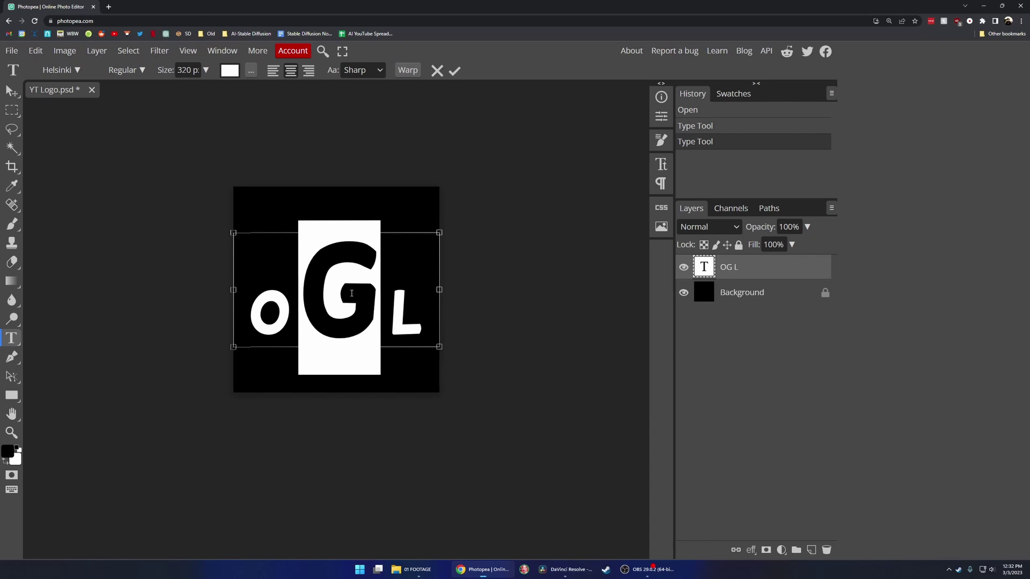
{"action": "left_click", "coordinate": [351, 293]}
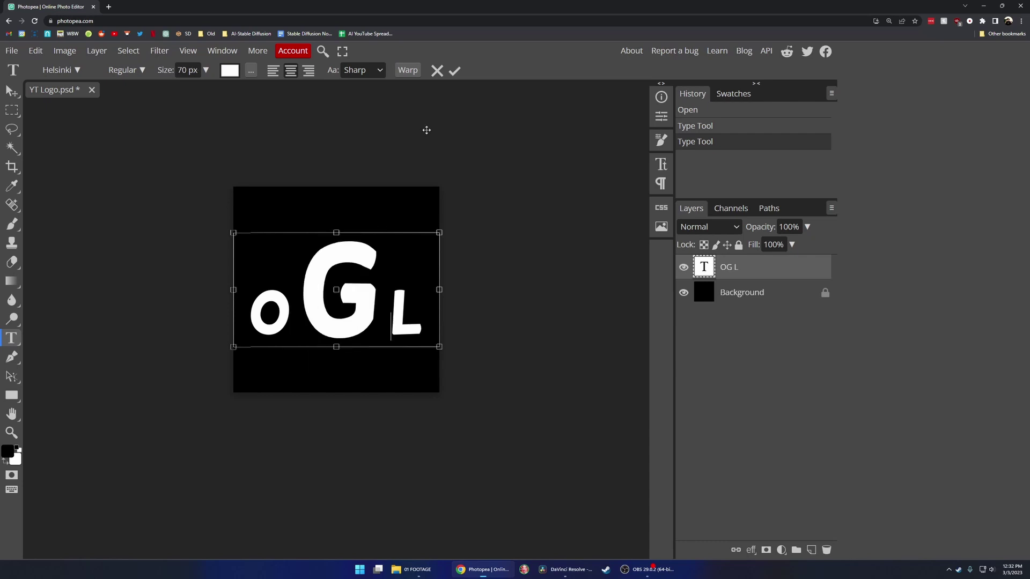
{"action": "left_click", "coordinate": [455, 70]}
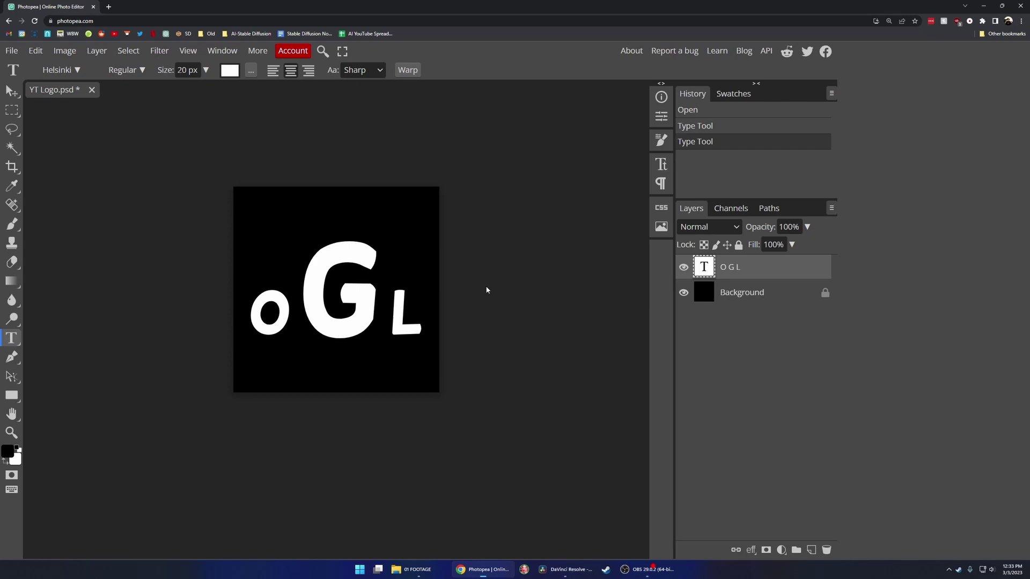
On a new layer, brush a white head back, neck and shoulders onto the G.
{"action": "left_click", "coordinate": [12, 223]}
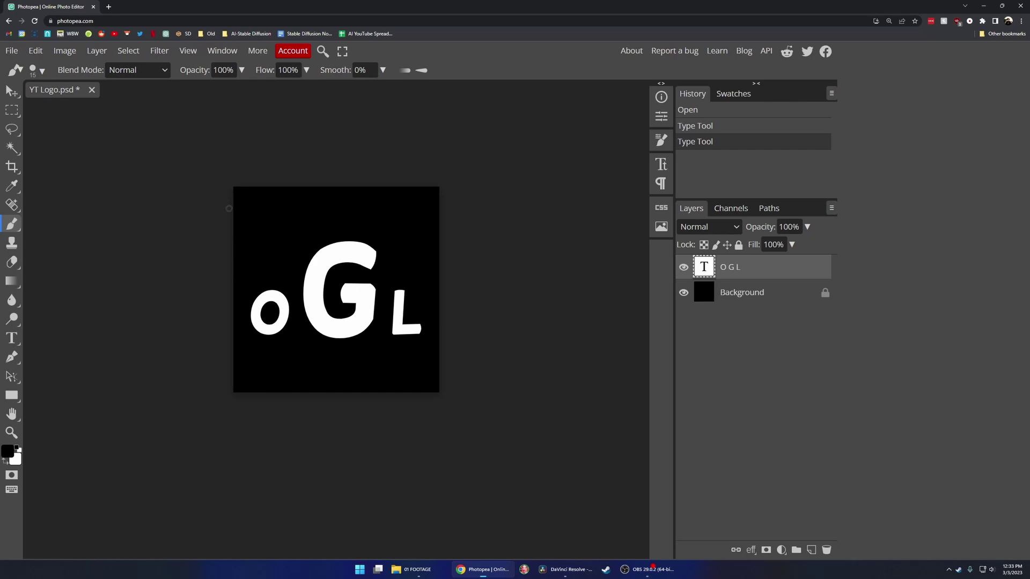
{"action": "left_click", "coordinate": [16, 459]}
{"action": "key", "text": "Escape"}
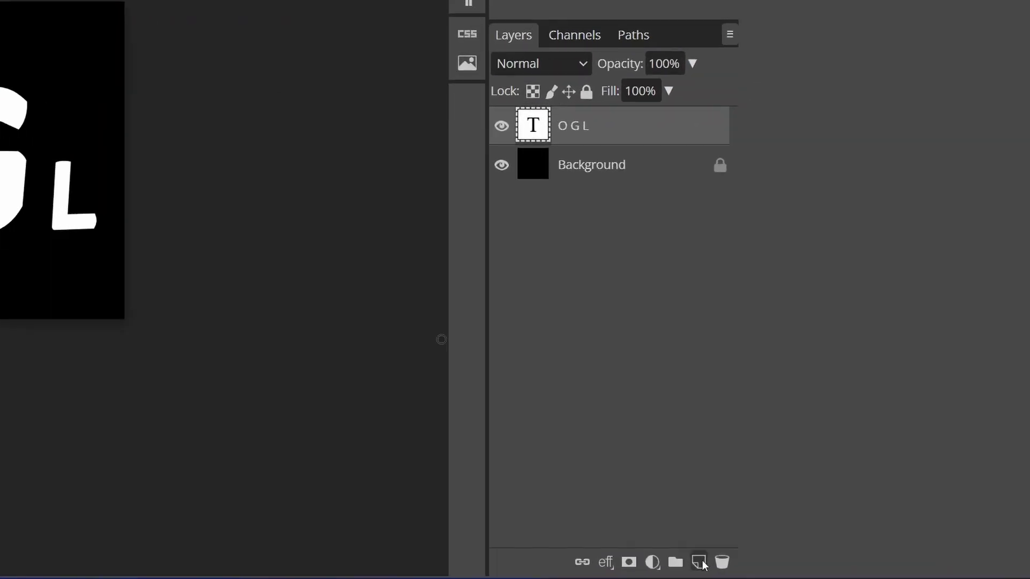
{"action": "left_click", "coordinate": [810, 550]}
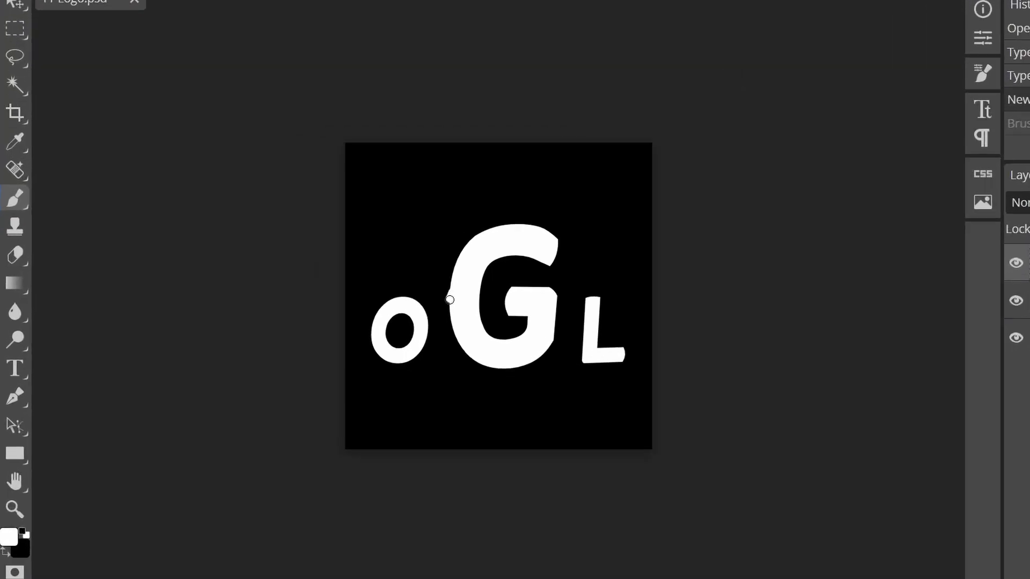
{"action": "left_click_drag", "start_coordinate": [450, 300], "coordinate": [446, 317]}
{"action": "left_click_drag", "start_coordinate": [504, 369], "coordinate": [507, 391]}
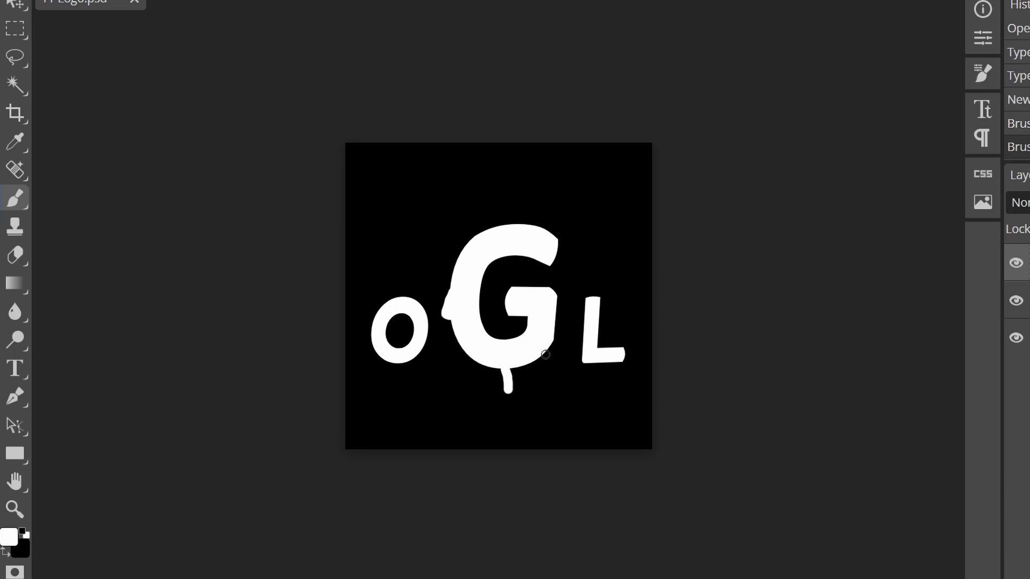
{"action": "mouse_move", "coordinate": [545, 353]}
{"action": "left_mouse_down"}
{"action": "mouse_move", "coordinate": [541, 389]}
{"action": "mouse_move", "coordinate": [461, 401]}
{"action": "mouse_move", "coordinate": [445, 453]}
{"action": "left_mouse_up"}
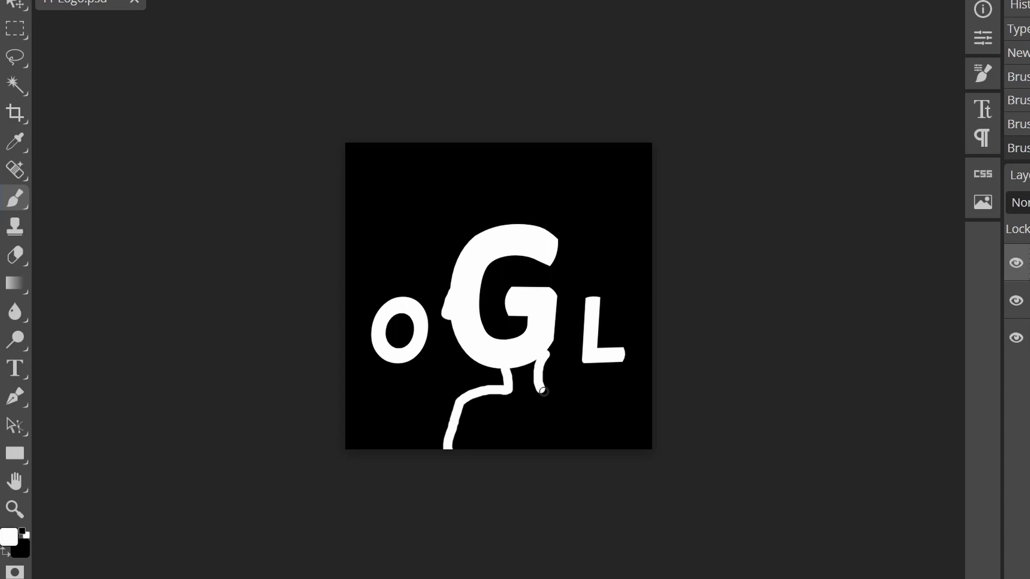
{"action": "mouse_move", "coordinate": [540, 391]}
{"action": "left_mouse_down"}
{"action": "mouse_move", "coordinate": [560, 403]}
{"action": "mouse_move", "coordinate": [569, 465]}
{"action": "left_mouse_up"}
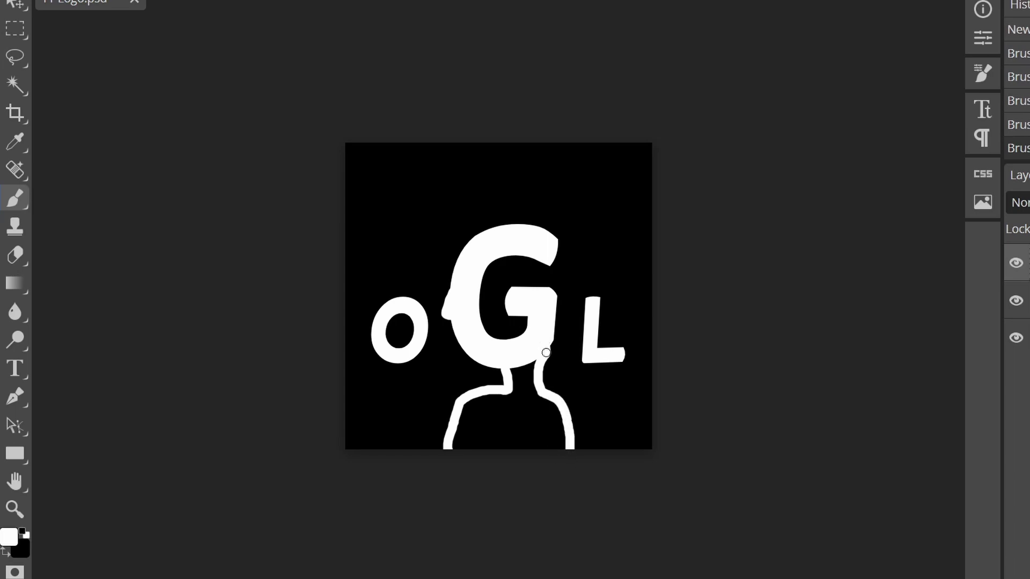
{"action": "mouse_move", "coordinate": [546, 353]}
{"action": "left_mouse_down"}
{"action": "mouse_move", "coordinate": [514, 369]}
{"action": "mouse_move", "coordinate": [537, 363]}
{"action": "mouse_move", "coordinate": [463, 447]}
{"action": "mouse_move", "coordinate": [471, 419]}
{"action": "mouse_move", "coordinate": [490, 408]}
{"action": "mouse_move", "coordinate": [529, 426]}
{"action": "mouse_move", "coordinate": [486, 427]}
{"action": "mouse_move", "coordinate": [508, 423]}
{"action": "left_mouse_up"}
{"action": "key", "text": "]"}
{"action": "key", "text": "]"}
{"action": "key", "text": "]"}
{"action": "key", "text": "]"}
With a smaller black brush, paint an eye and a mouth on the face.
{"action": "key", "text": "x"}
{"action": "key", "text": "["}
{"action": "key", "text": "["}
{"action": "key", "text": "["}
{"action": "key", "text": "["}
{"action": "left_click_drag", "start_coordinate": [455, 283], "coordinate": [458, 285]}
{"action": "left_click_drag", "start_coordinate": [459, 343], "coordinate": [468, 345]}
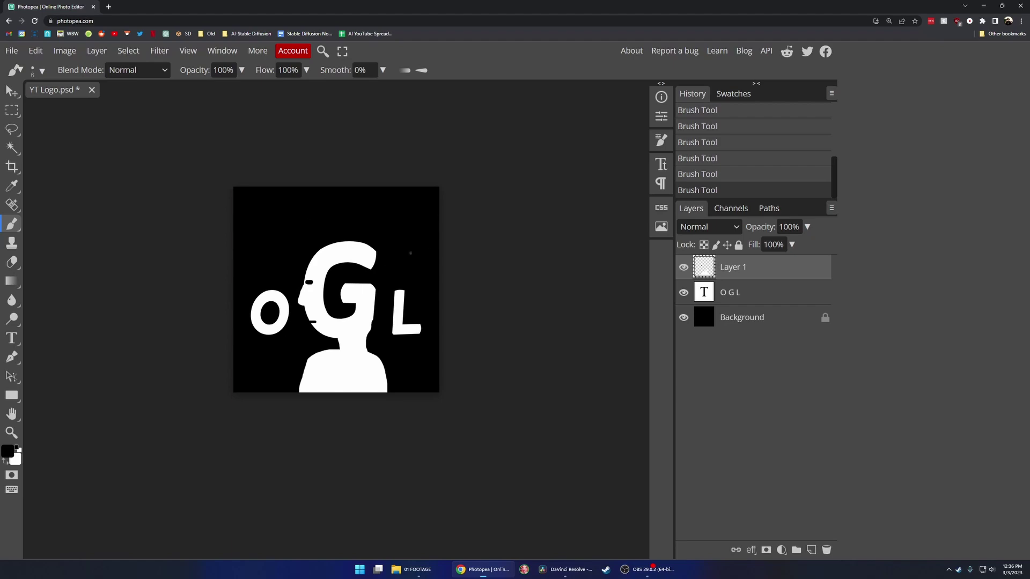
Export the logo as a PNG image.
{"action": "left_click", "coordinate": [11, 50]}
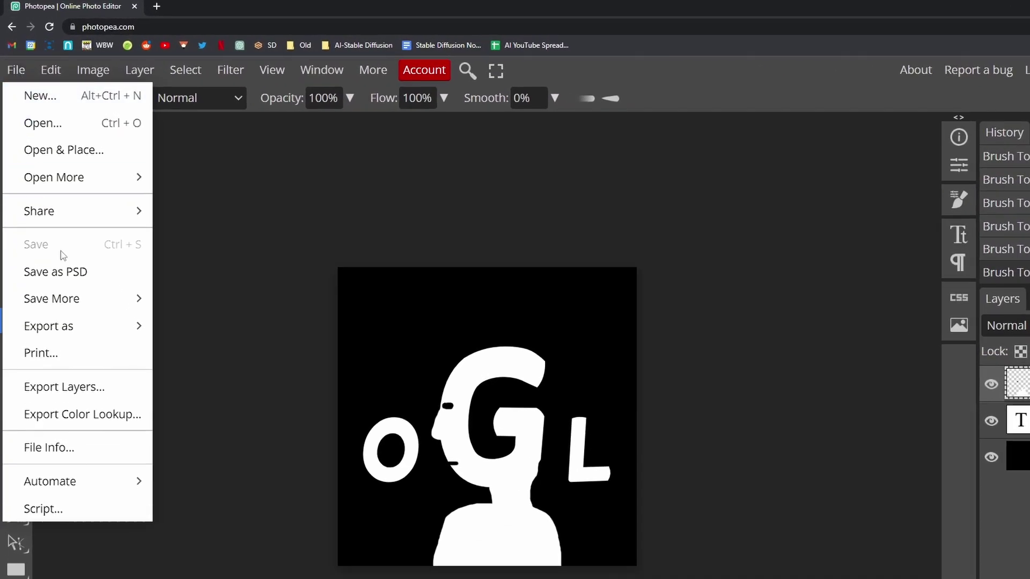
{"action": "mouse_move", "coordinate": [90, 336]}
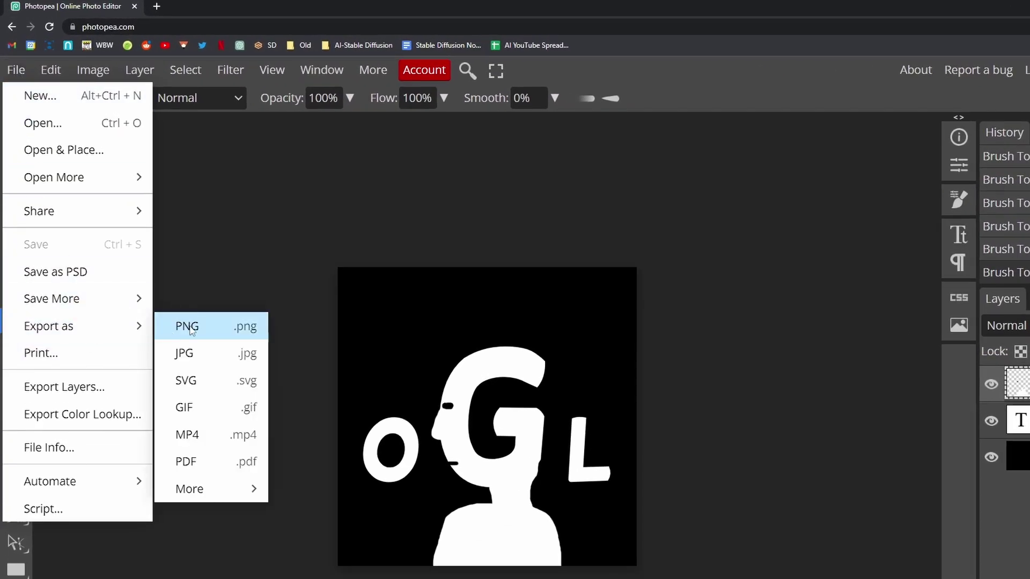
{"action": "left_click", "coordinate": [189, 326]}
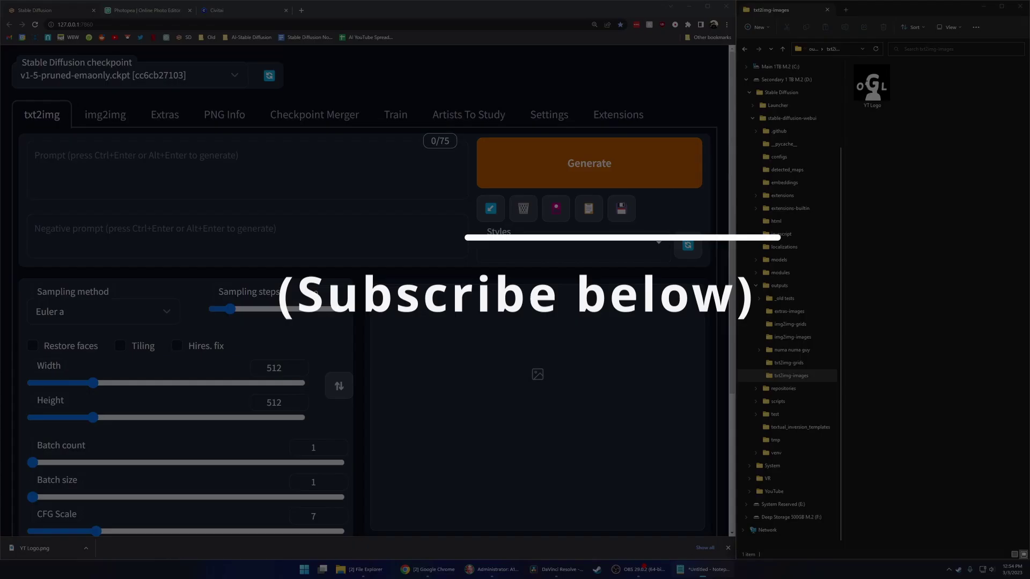
Bring up the Stable Diffusion txt2img page and expand its ControlNet panel.
{"action": "left_click", "coordinate": [239, 55]}
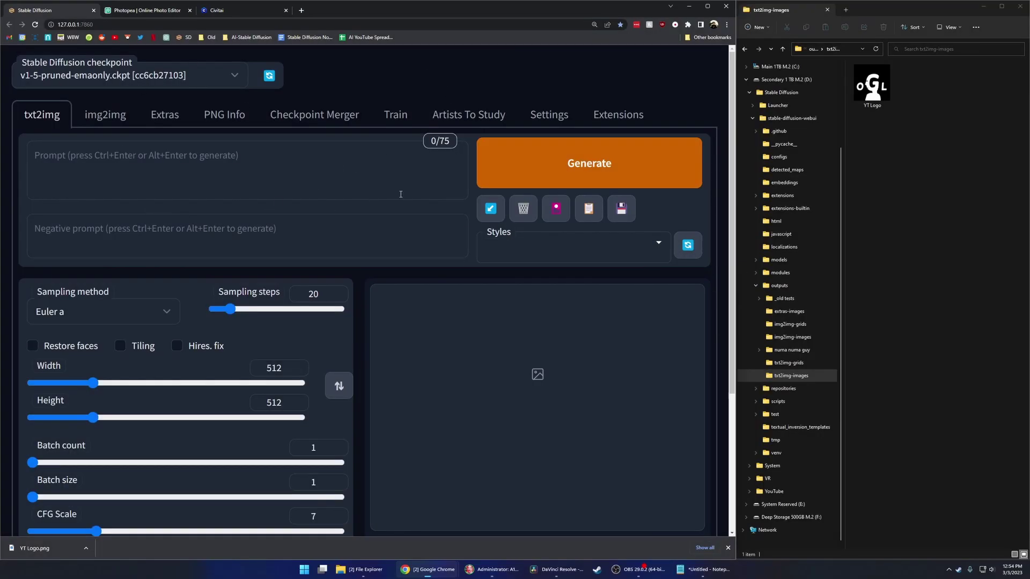
{"action": "scroll", "coordinate": [352, 419], "scroll_direction": "down", "scroll_amount": 4}
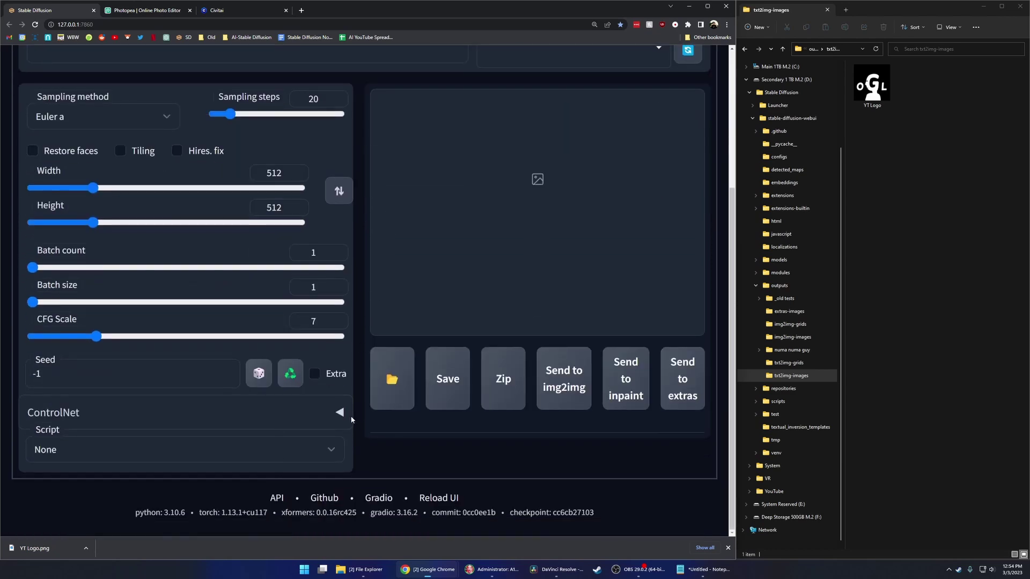
{"action": "left_click", "coordinate": [344, 412]}
{"action": "scroll", "coordinate": [359, 387], "scroll_direction": "down", "scroll_amount": 5}
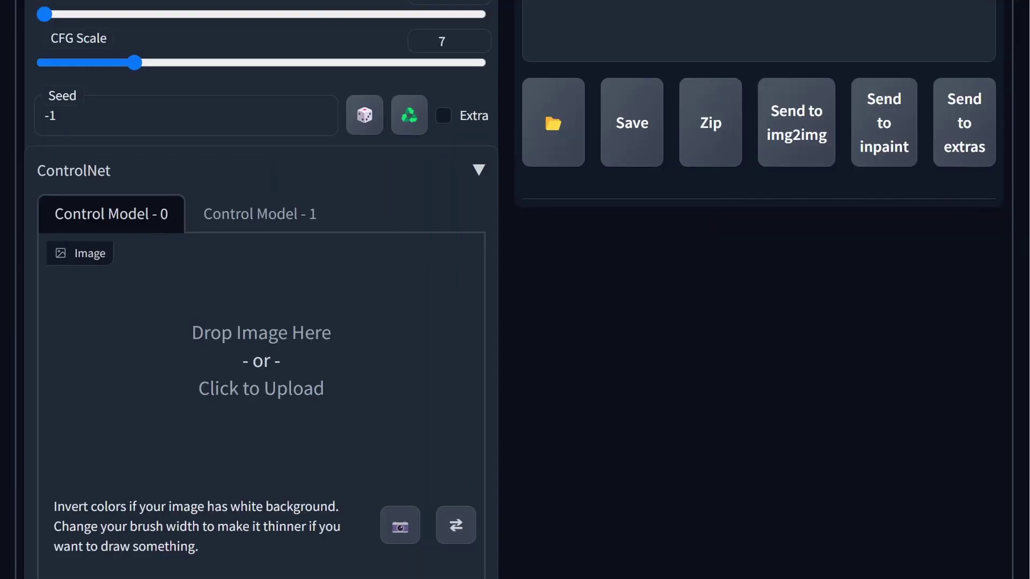
Load YT Logo.png as the ControlNet control image and enable ControlNet.
{"action": "left_click_drag", "start_coordinate": [871, 86], "coordinate": [189, 311]}
{"action": "scroll", "coordinate": [279, 388], "scroll_direction": "down", "scroll_amount": 3}
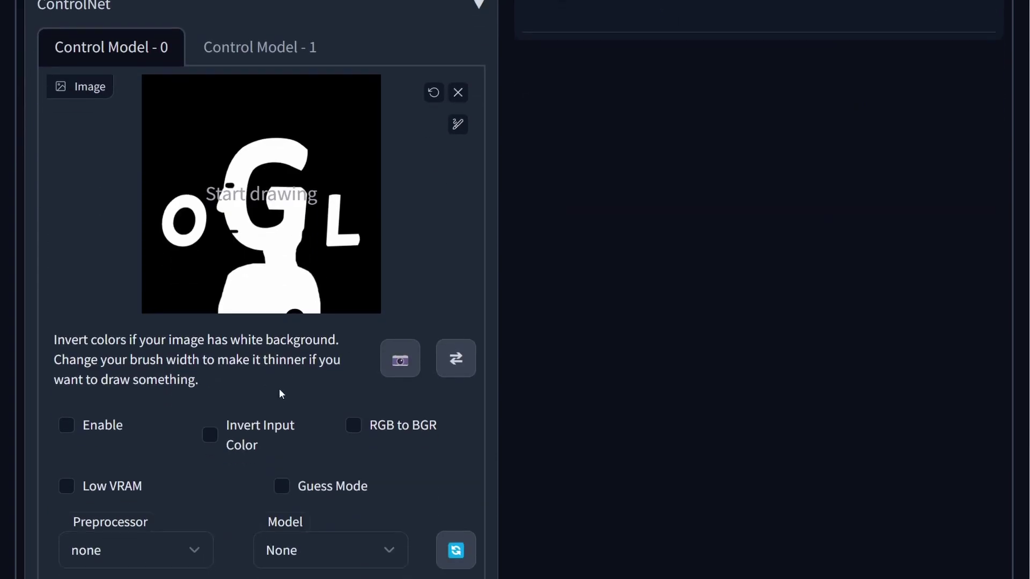
{"action": "left_click", "coordinate": [67, 424]}
{"action": "scroll", "coordinate": [159, 407], "scroll_direction": "down", "scroll_amount": 3}
Set canny preprocessor and controlnetPreTrained canny model, then preview the edge map.
{"action": "left_click", "coordinate": [152, 380]}
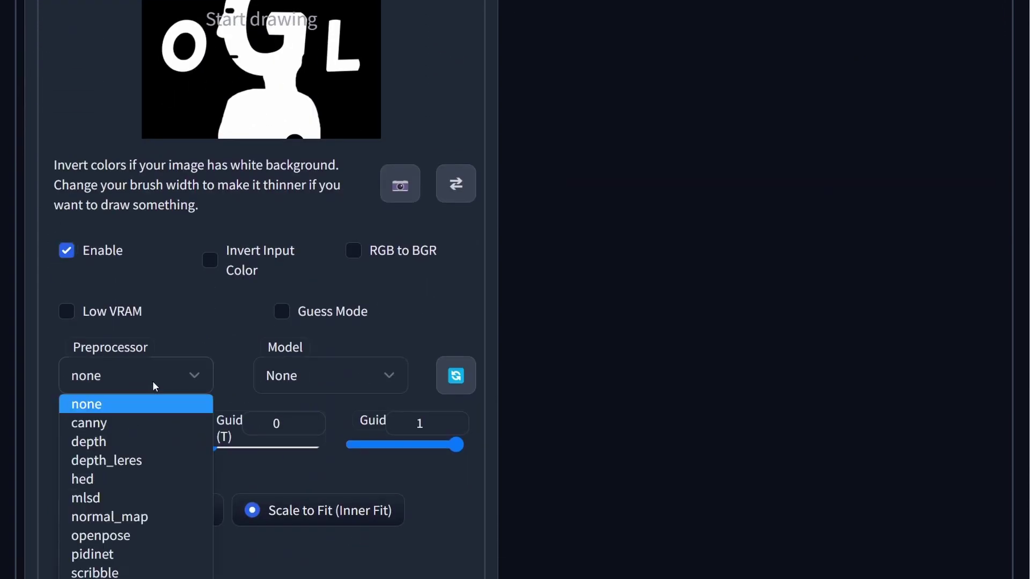
{"action": "left_click", "coordinate": [125, 422]}
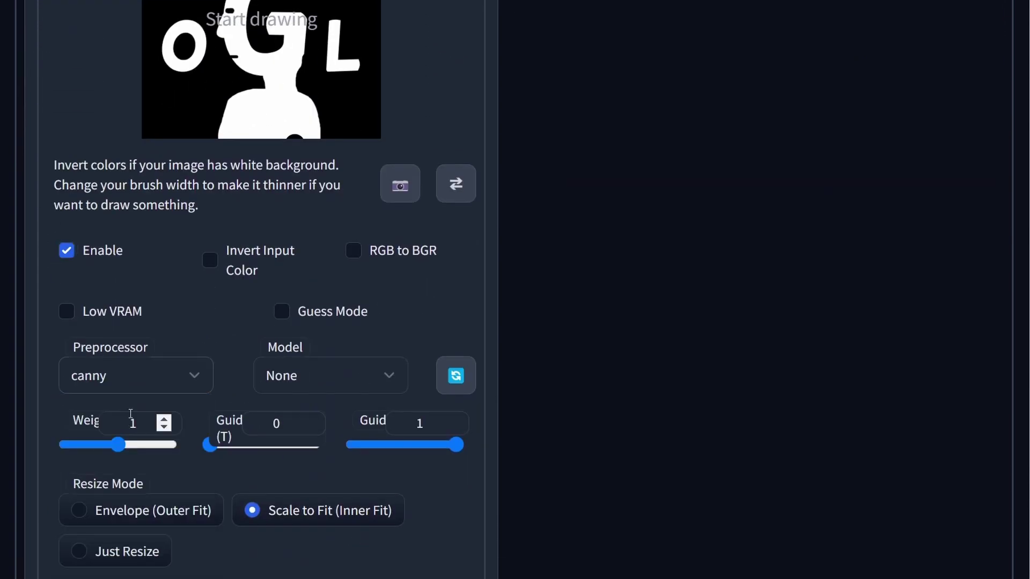
{"action": "left_click", "coordinate": [301, 375]}
{"action": "left_click", "coordinate": [304, 423]}
{"action": "scroll", "coordinate": [224, 461], "scroll_direction": "down", "scroll_amount": 7}
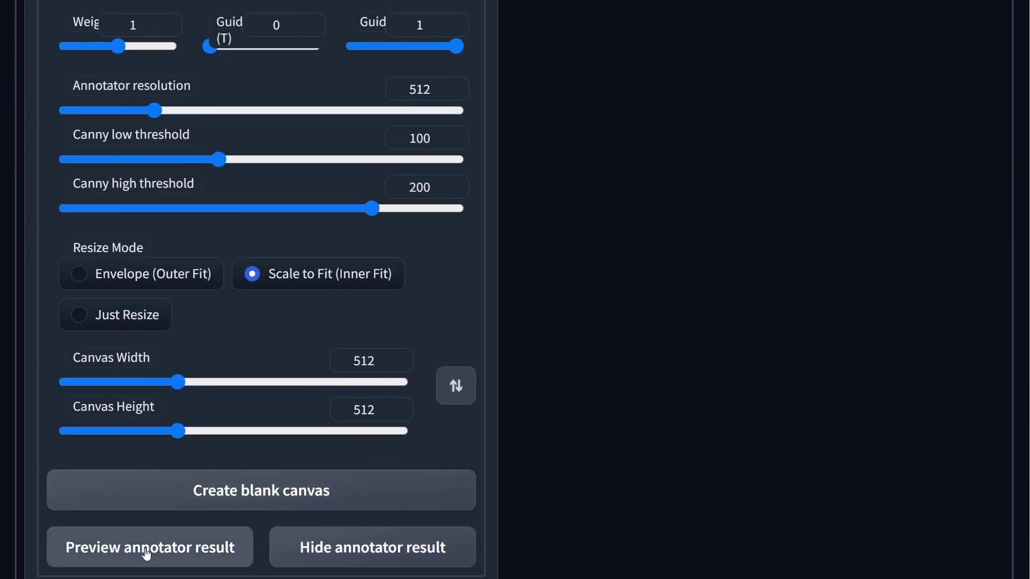
{"action": "left_click", "coordinate": [149, 553]}
{"action": "scroll", "coordinate": [366, 453], "scroll_direction": "up", "scroll_amount": 12}
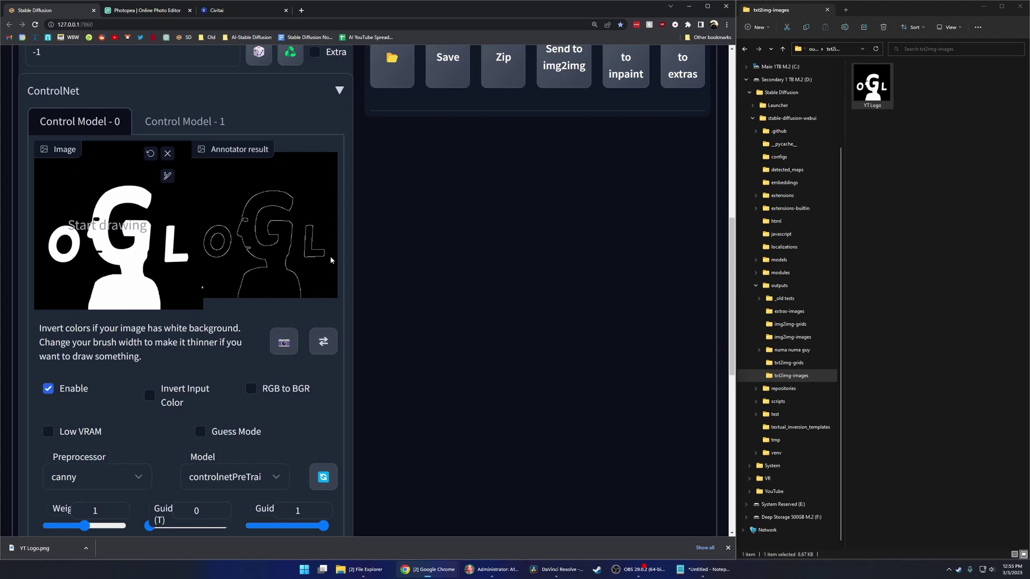
{"action": "scroll", "coordinate": [348, 252], "scroll_direction": "up", "scroll_amount": 10}
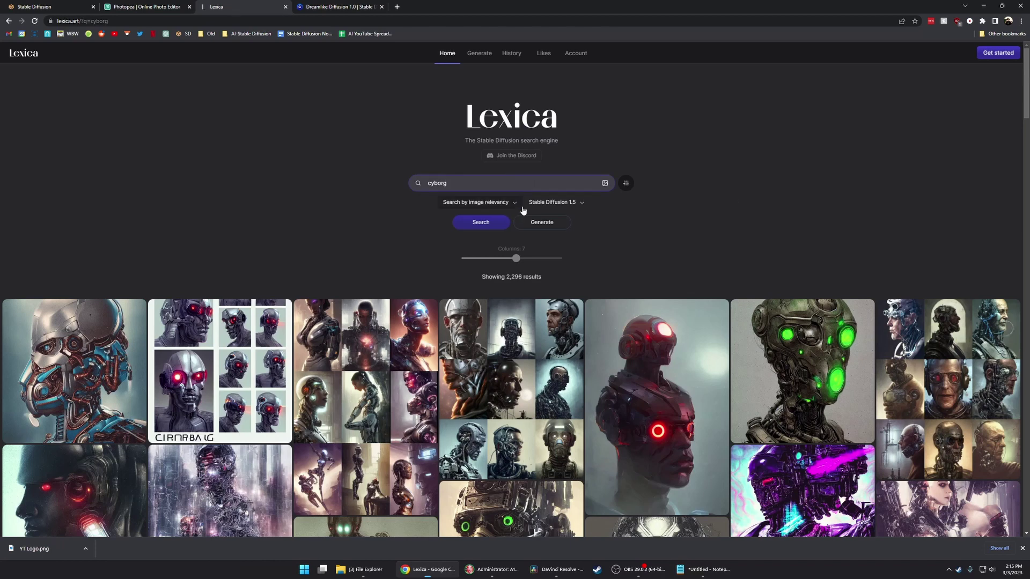
Check Lexica's model list, then open the green-eyed cyborg image to read its prompt and model.
{"action": "left_click", "coordinate": [557, 205]}
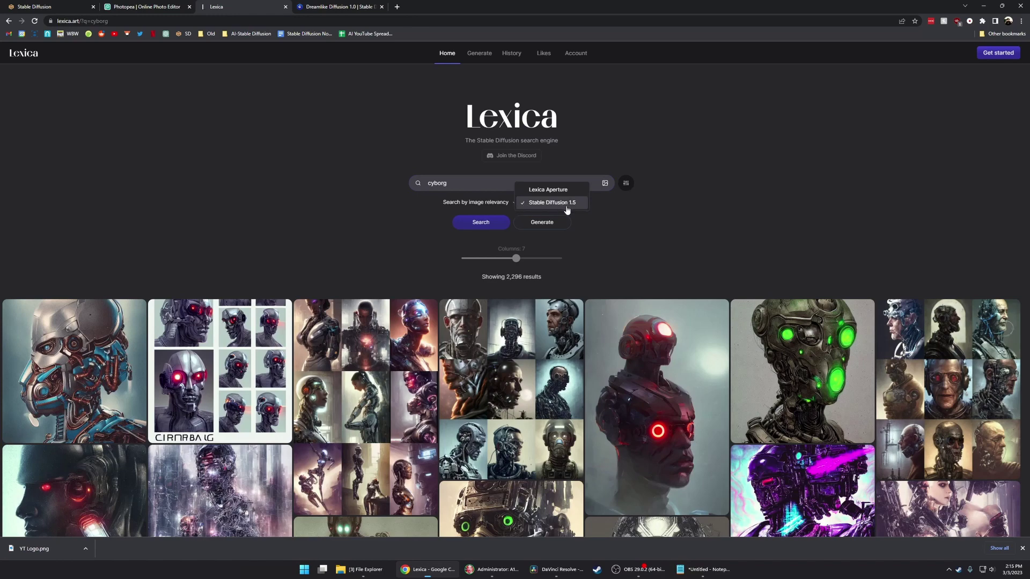
{"action": "left_click", "coordinate": [638, 232]}
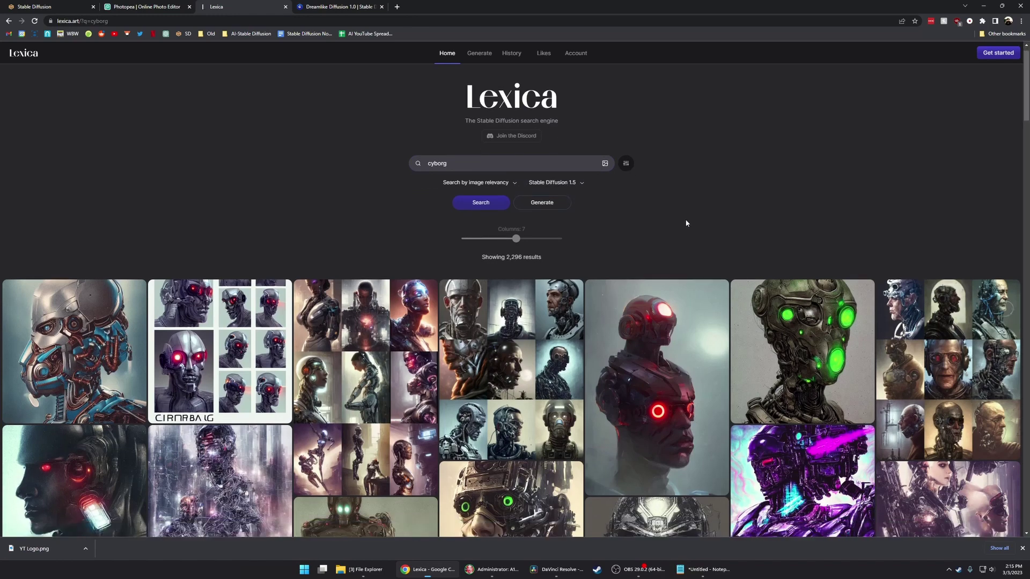
{"action": "scroll", "coordinate": [685, 222], "scroll_direction": "down", "scroll_amount": 2}
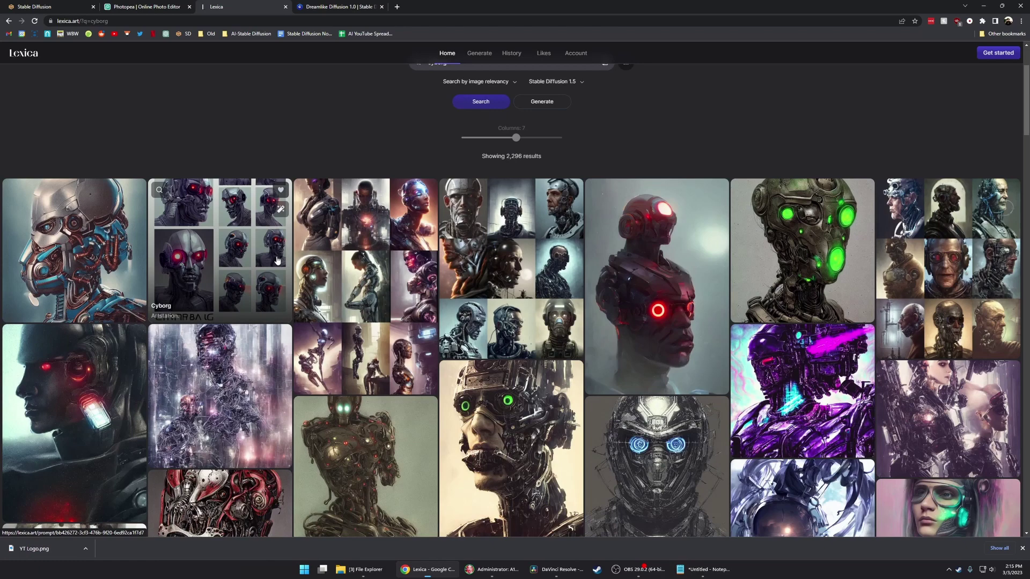
{"action": "left_click", "coordinate": [506, 386]}
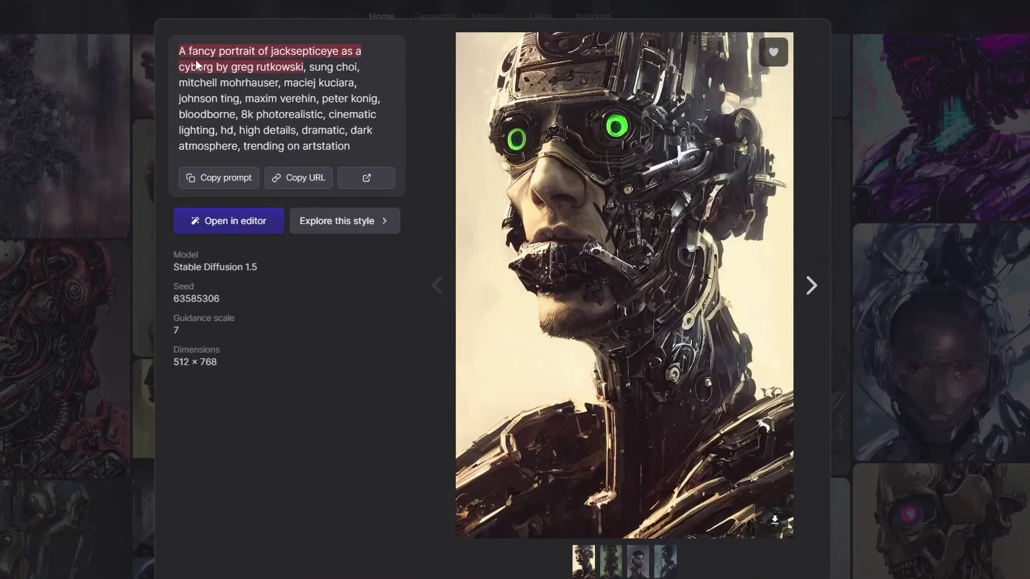
{"action": "left_click_drag", "start_coordinate": [315, 98], "coordinate": [252, 104]}
{"action": "left_click", "coordinate": [253, 105]}
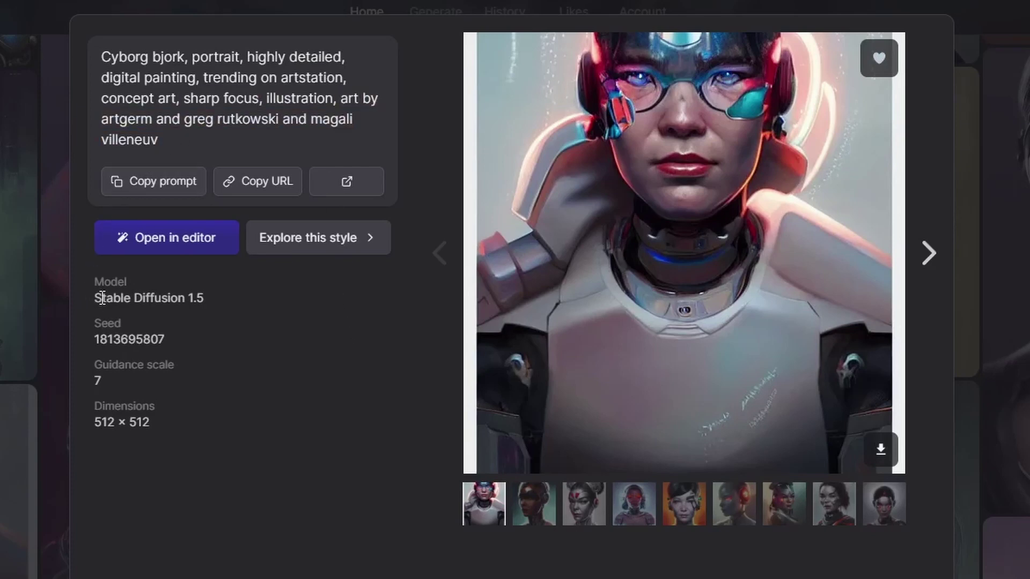
{"action": "left_click_drag", "start_coordinate": [93, 297], "coordinate": [236, 293]}
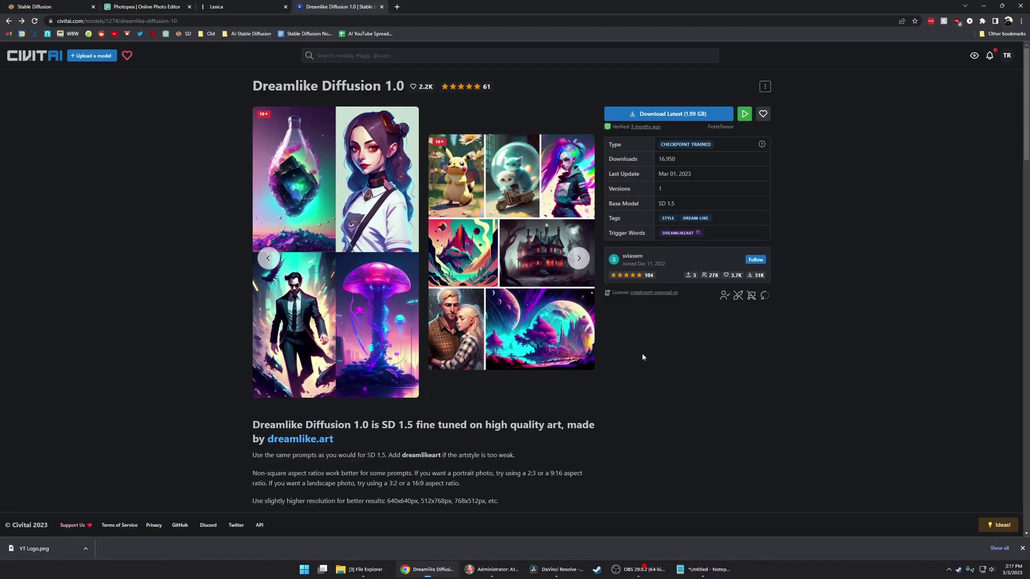
Open a tower review image on Dreamlike Diffusion 1.0 and read its prompt and negative prompt.
{"action": "scroll", "coordinate": [700, 414], "scroll_direction": "down", "scroll_amount": 5}
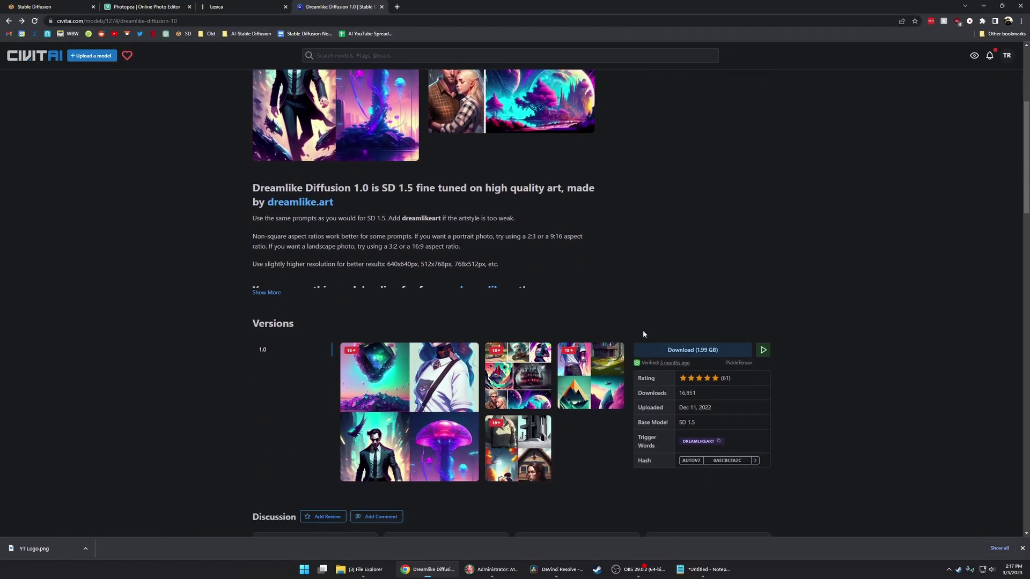
{"action": "scroll", "coordinate": [643, 334], "scroll_direction": "down", "scroll_amount": 6}
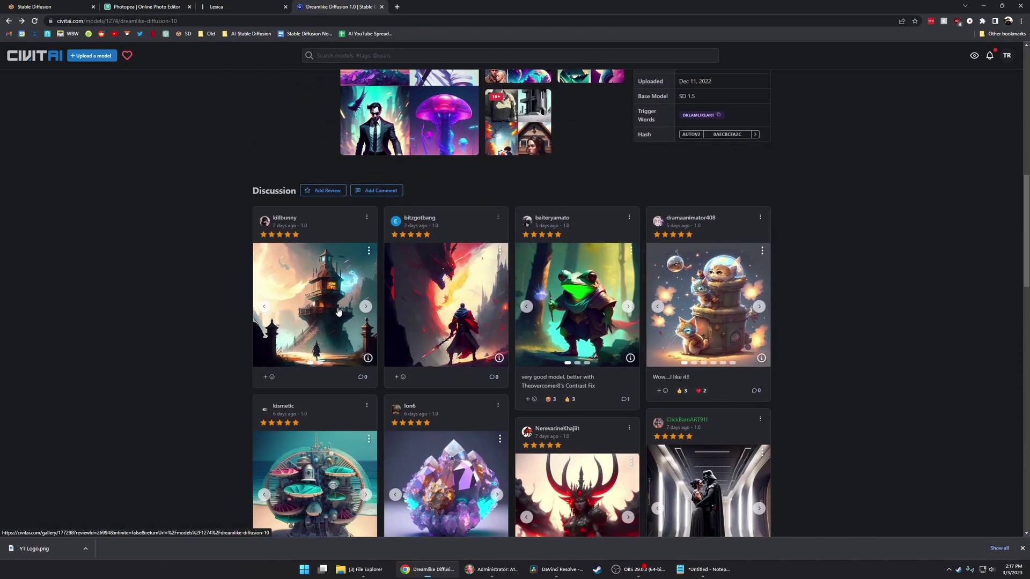
{"action": "left_click", "coordinate": [318, 309]}
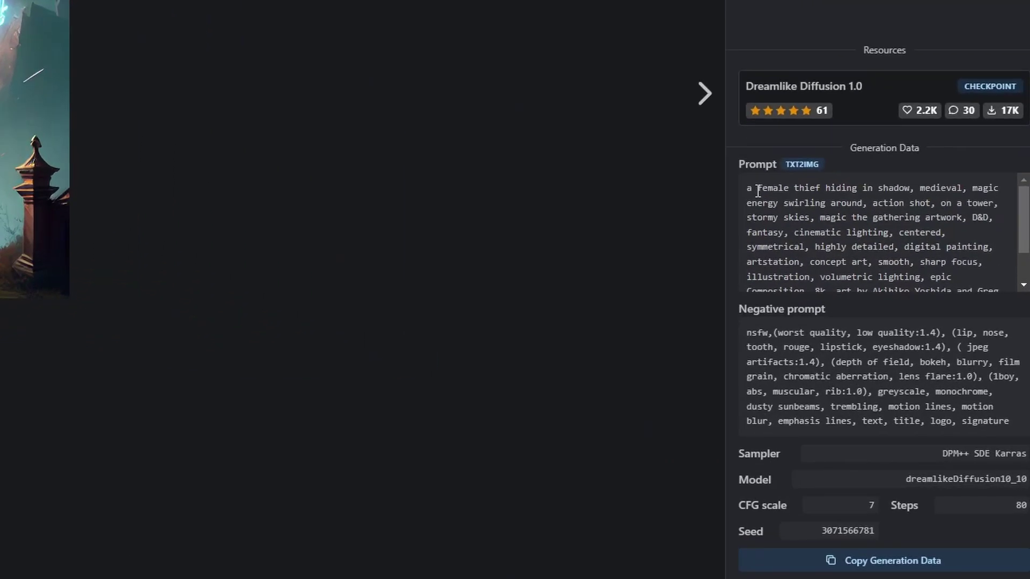
{"action": "left_click_drag", "start_coordinate": [862, 316], "coordinate": [882, 341]}
{"action": "left_click_drag", "start_coordinate": [879, 398], "coordinate": [904, 415]}
{"action": "left_click", "coordinate": [930, 427]}
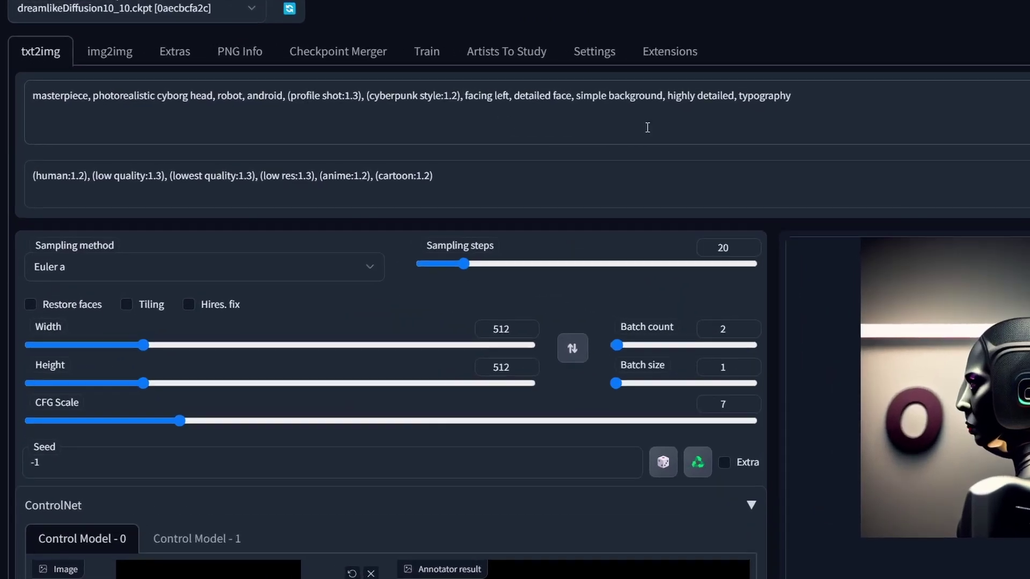
Review the positive and weighted negative prompts, then view the generated robot images full size.
{"action": "left_click", "coordinate": [534, 131]}
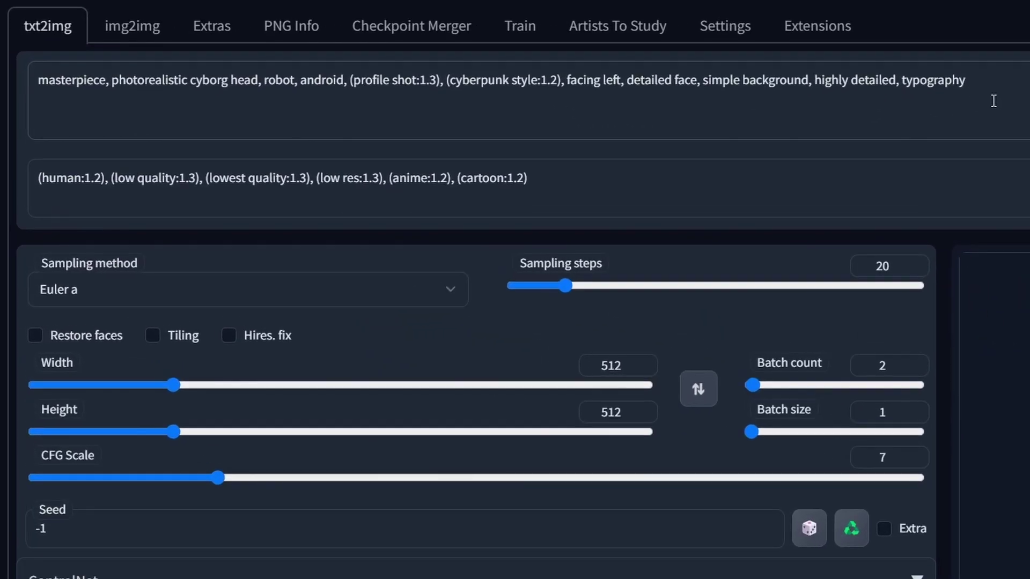
{"action": "left_click", "coordinate": [75, 180]}
{"action": "left_click_drag", "start_coordinate": [176, 178], "coordinate": [586, 176]}
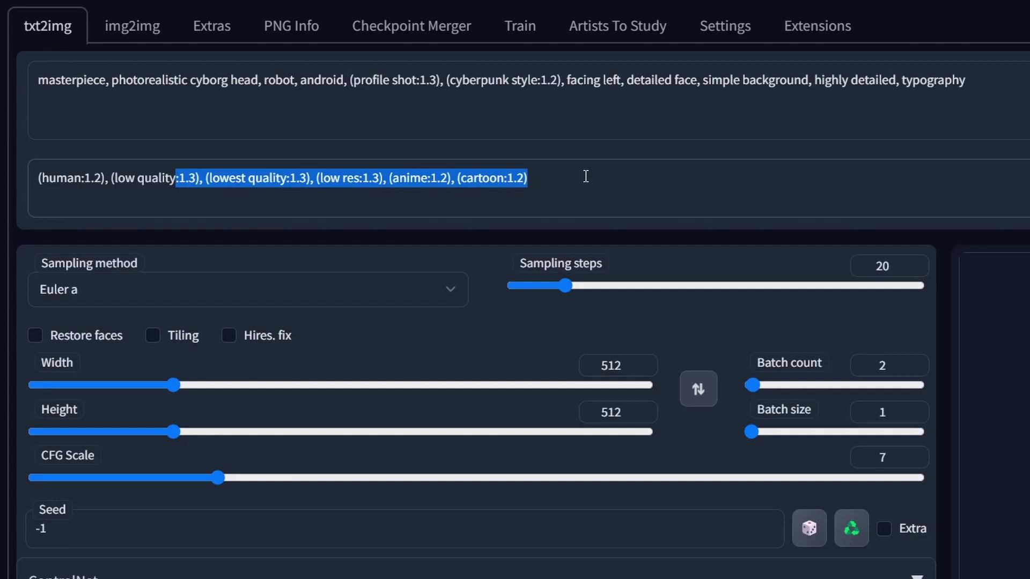
{"action": "left_click", "coordinate": [587, 176]}
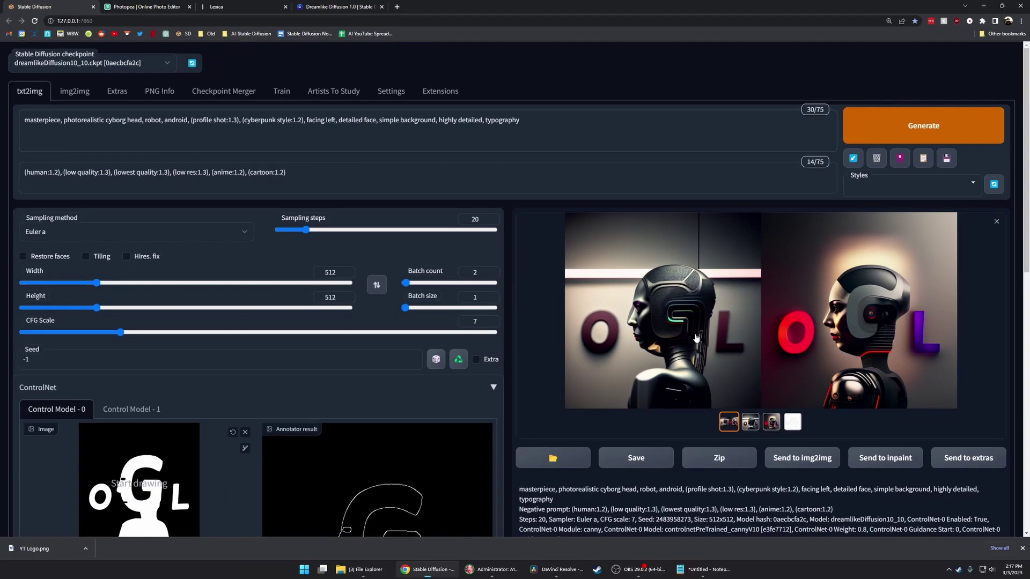
{"action": "left_click", "coordinate": [693, 334]}
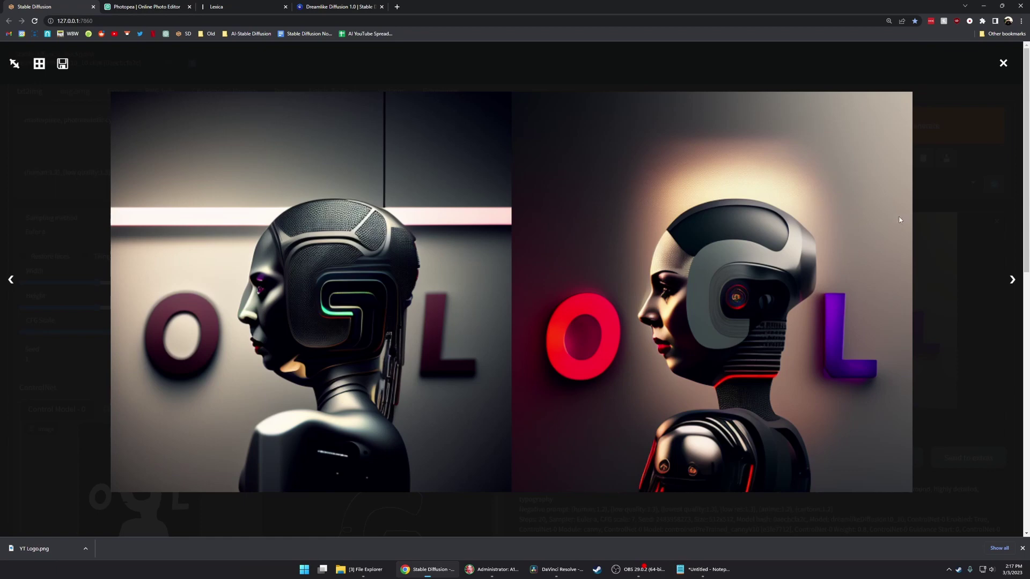
{"action": "left_click", "coordinate": [945, 198]}
Select the word 'typography' in the positive prompt.
{"action": "double_click", "coordinate": [501, 123]}
{"action": "left_click", "coordinate": [496, 124]}
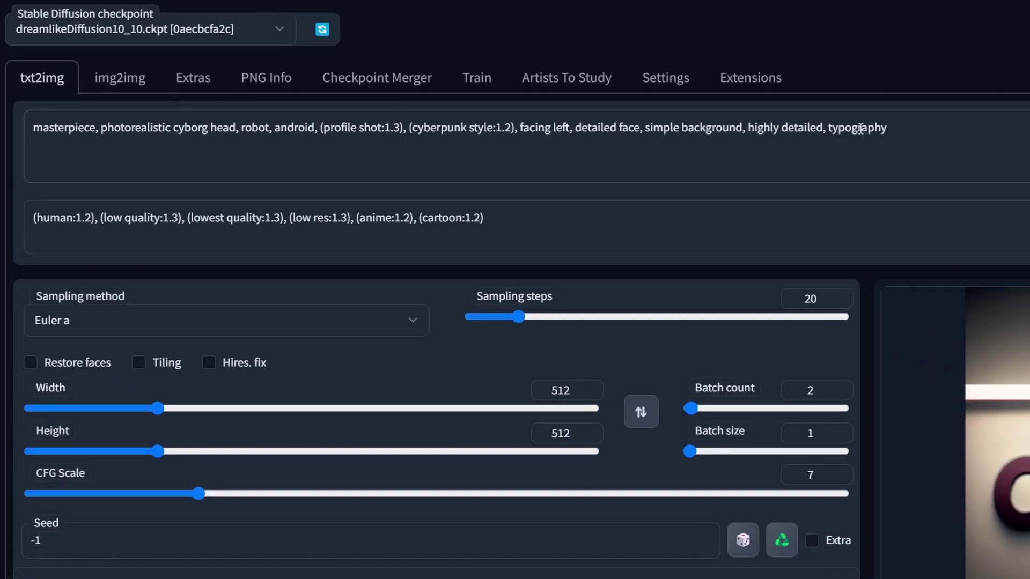
{"action": "double_click", "coordinate": [634, 129]}
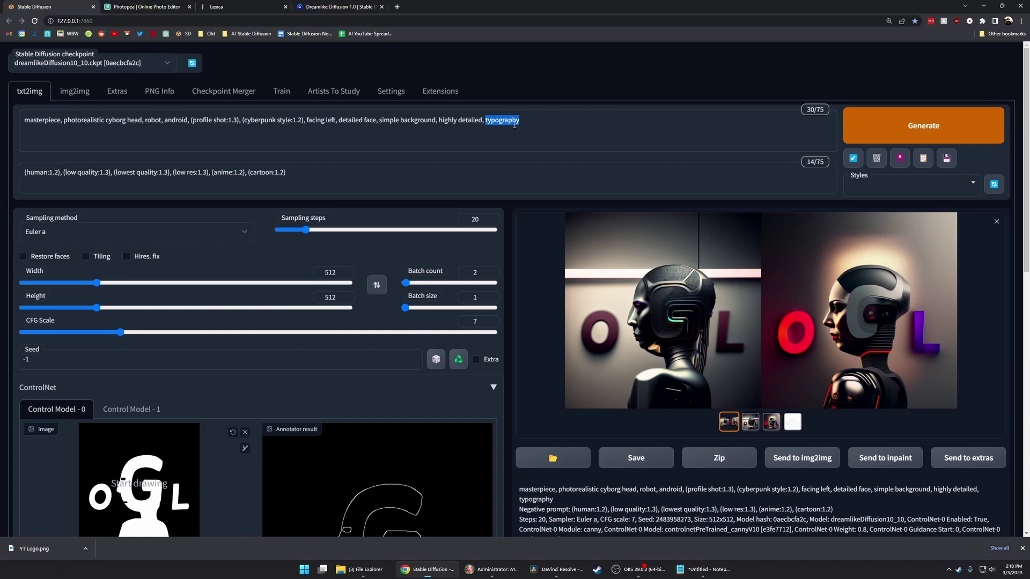
{"action": "left_click", "coordinate": [508, 121]}
{"action": "double_click", "coordinate": [508, 121]}
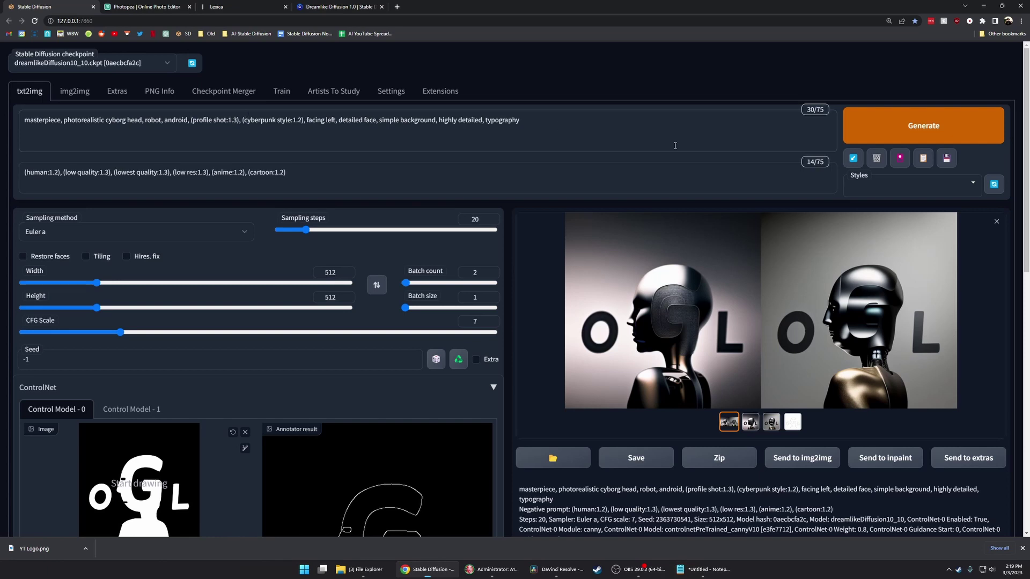
Generate again, then add '(circuitry), (motherboard), (wires),' before 'facing left' in the prompt.
{"action": "left_click", "coordinate": [861, 144]}
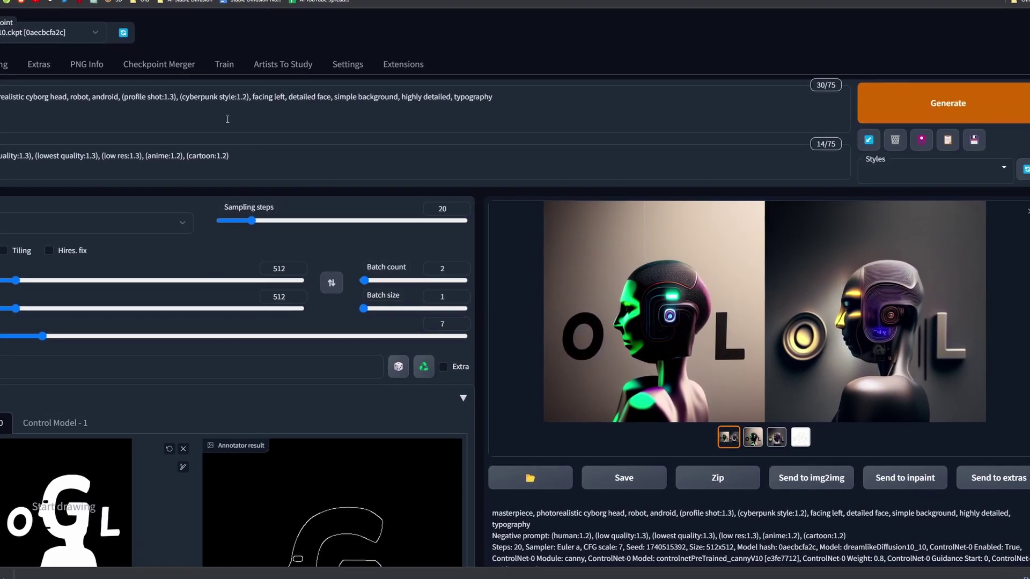
{"action": "type", "text": "(circuitry)"}
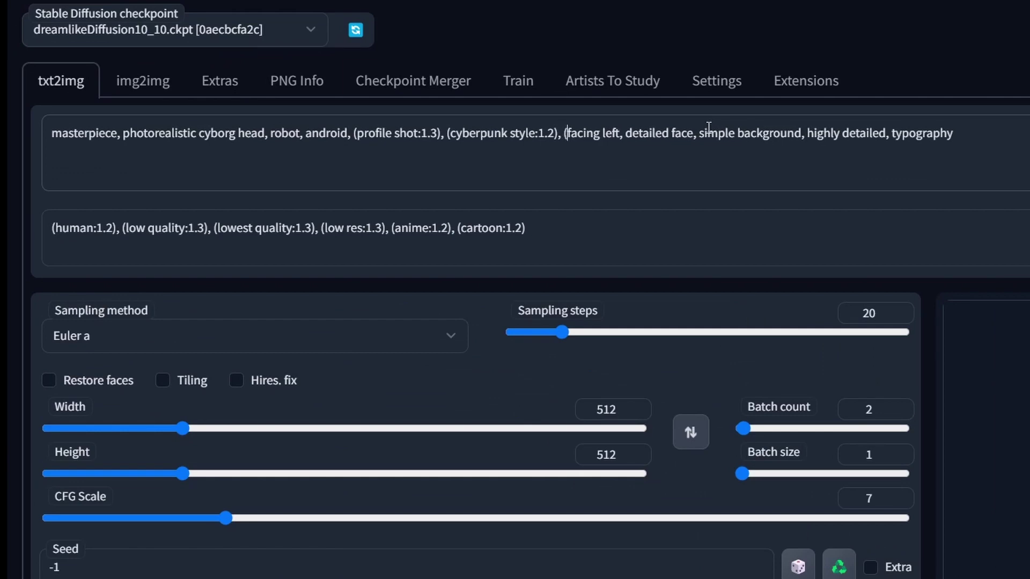
{"action": "type", "text": ", (motherboard), "}
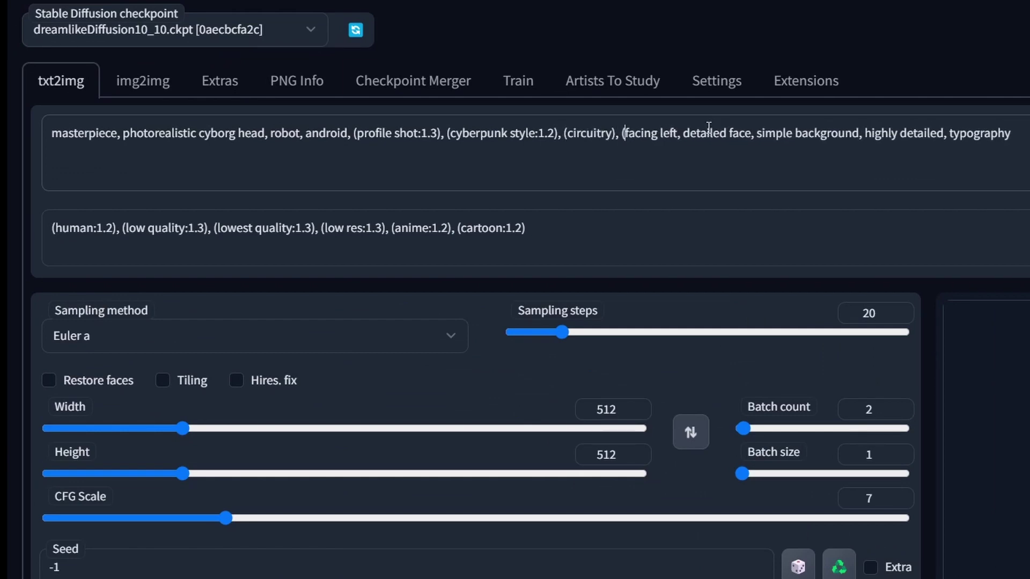
{"action": "type", "text": "(wires),"}
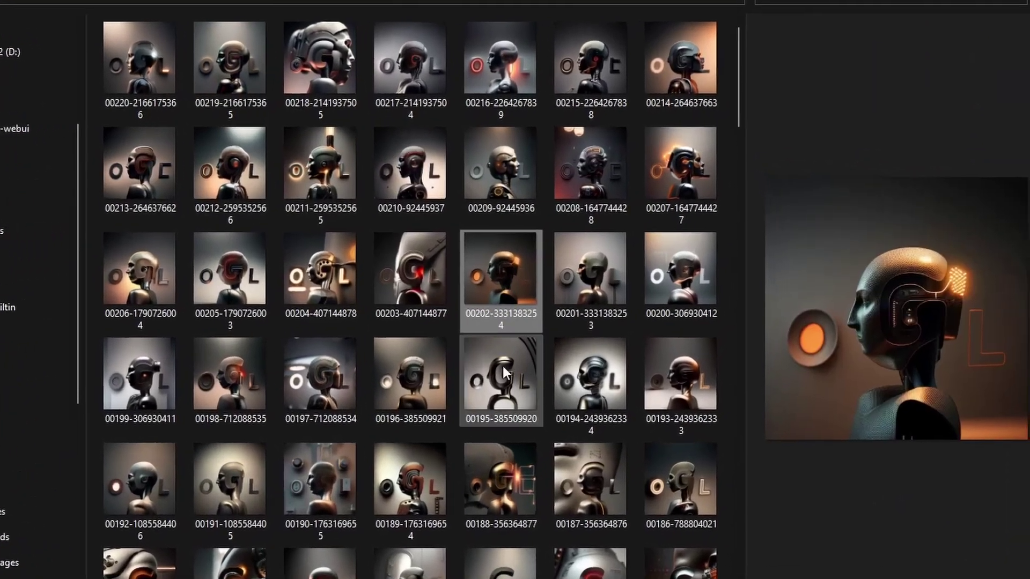
Preview generated images 00195, 00194, 00180, 00173 and 00111–00114 in the folder.
{"action": "left_click", "coordinate": [491, 324]}
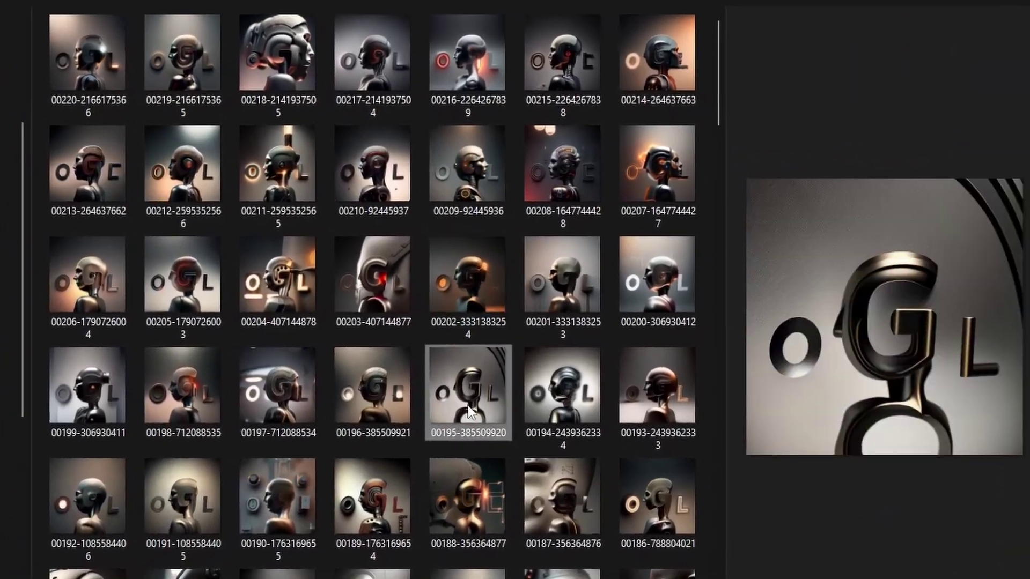
{"action": "key", "text": "Down"}
{"action": "left_click", "coordinate": [532, 356]}
{"action": "scroll", "coordinate": [532, 357], "scroll_direction": "down", "scroll_amount": 1}
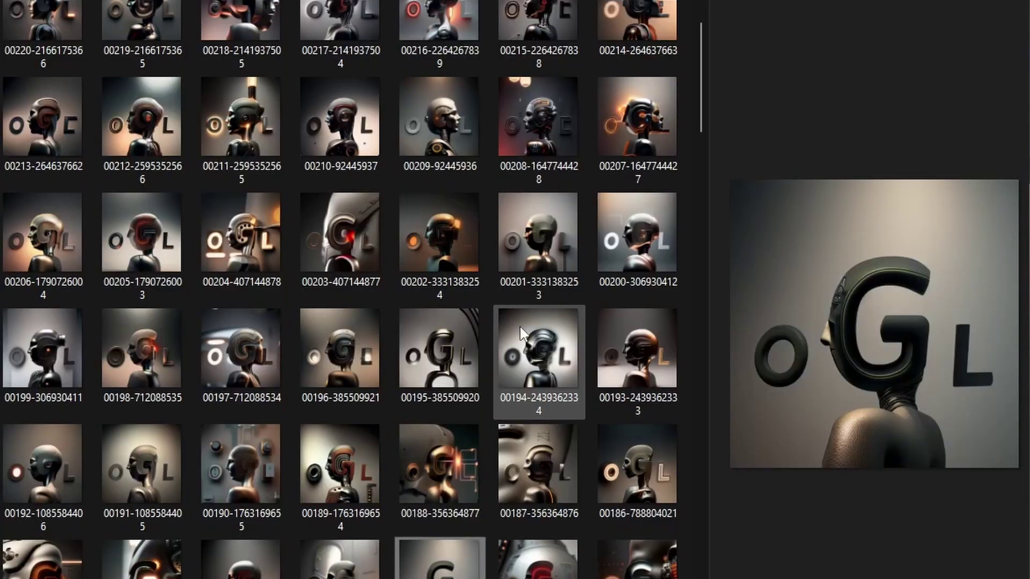
{"action": "scroll", "coordinate": [518, 322], "scroll_direction": "down", "scroll_amount": 1}
{"action": "left_click", "coordinate": [516, 306]}
{"action": "scroll", "coordinate": [520, 269], "scroll_direction": "down", "scroll_amount": 1}
{"action": "left_click", "coordinate": [501, 362]}
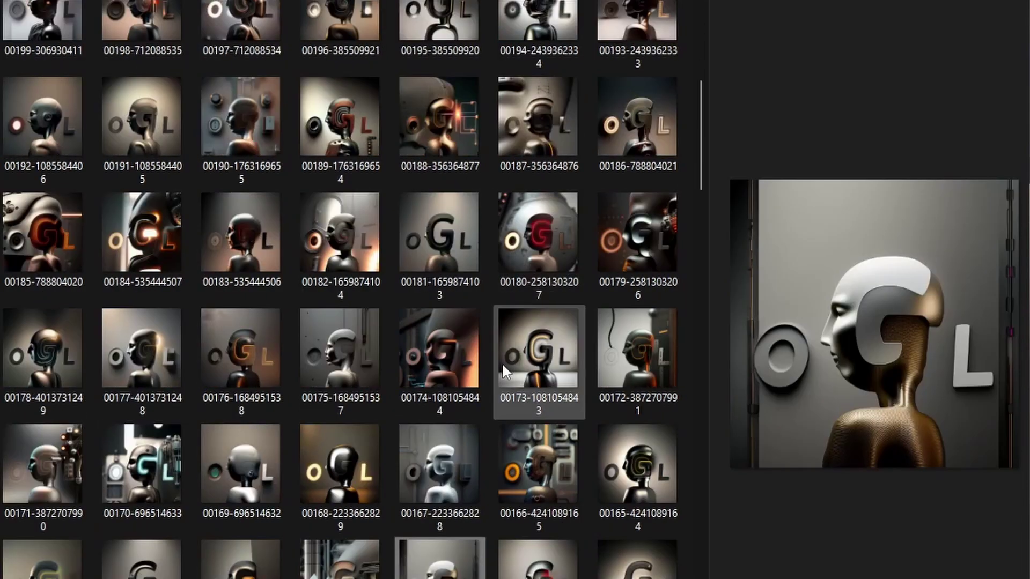
{"action": "scroll", "coordinate": [500, 363], "scroll_direction": "down", "scroll_amount": 6}
{"action": "left_click", "coordinate": [446, 352]}
{"action": "left_click", "coordinate": [338, 361]}
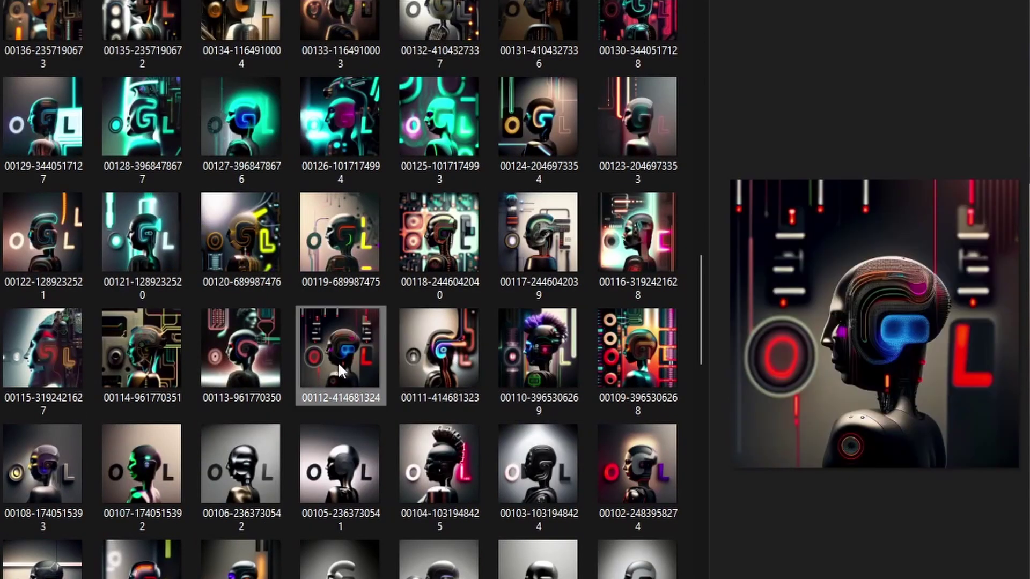
{"action": "left_click", "coordinate": [247, 380]}
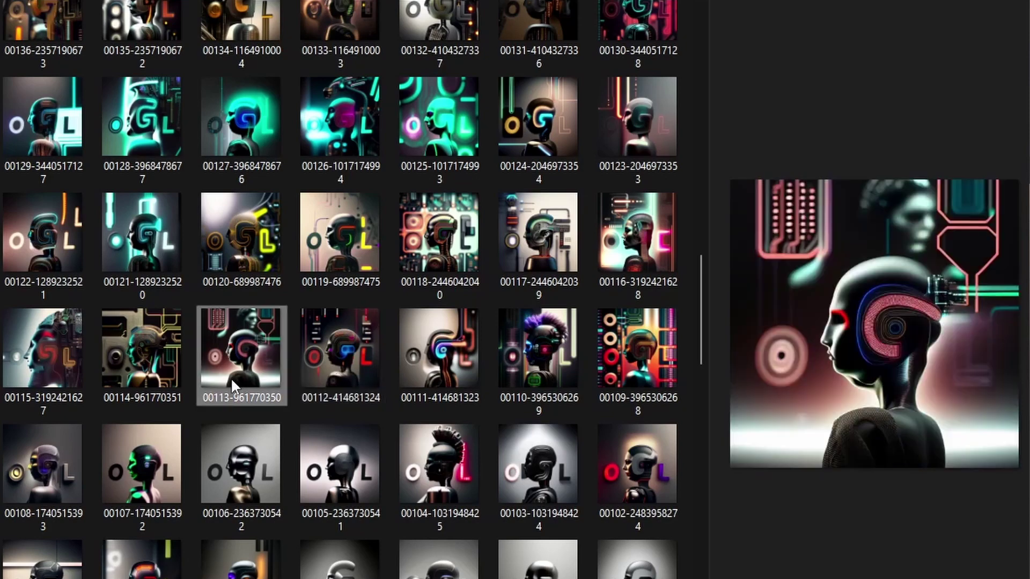
{"action": "left_click", "coordinate": [156, 356]}
{"action": "key", "text": "Left"}
{"action": "key", "text": "Up"}
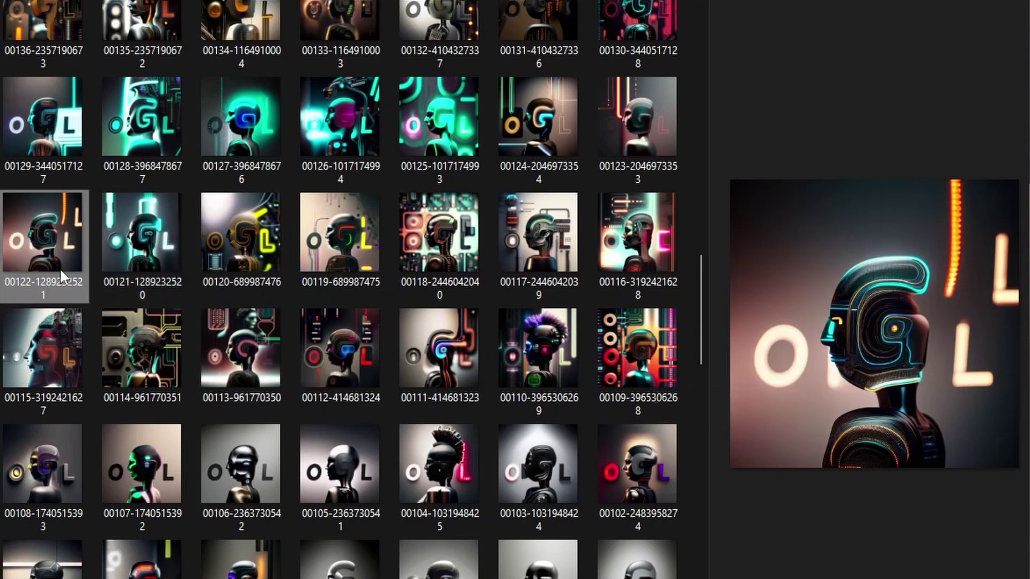
{"action": "left_click", "coordinate": [28, 282]}
{"action": "left_click", "coordinate": [22, 283]}
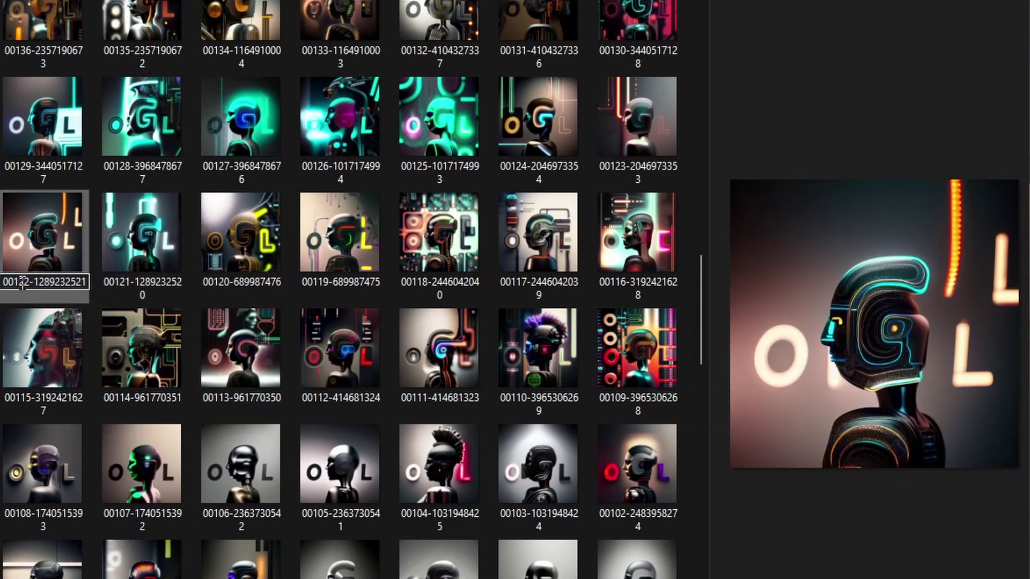
{"action": "key", "text": "Home"}
{"action": "type", "text": "_"}
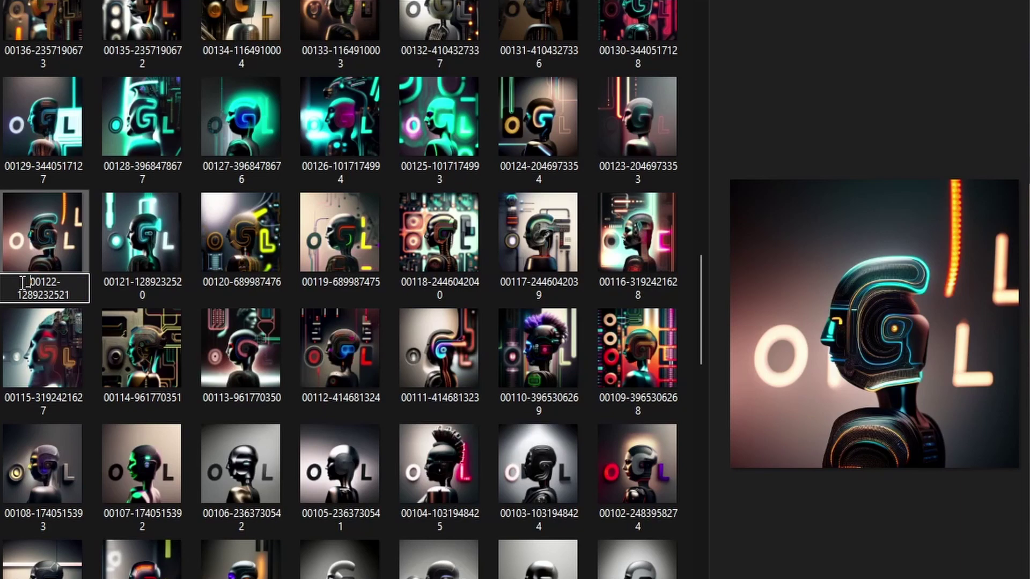
{"action": "key", "text": "Return"}
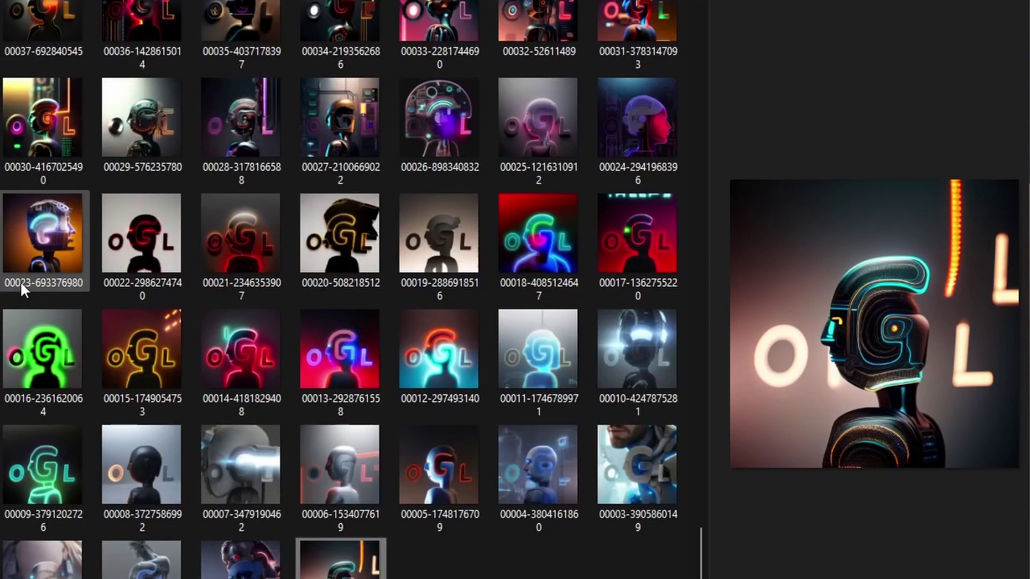
Preview images 00020 and 00035.
{"action": "left_click", "coordinate": [339, 236]}
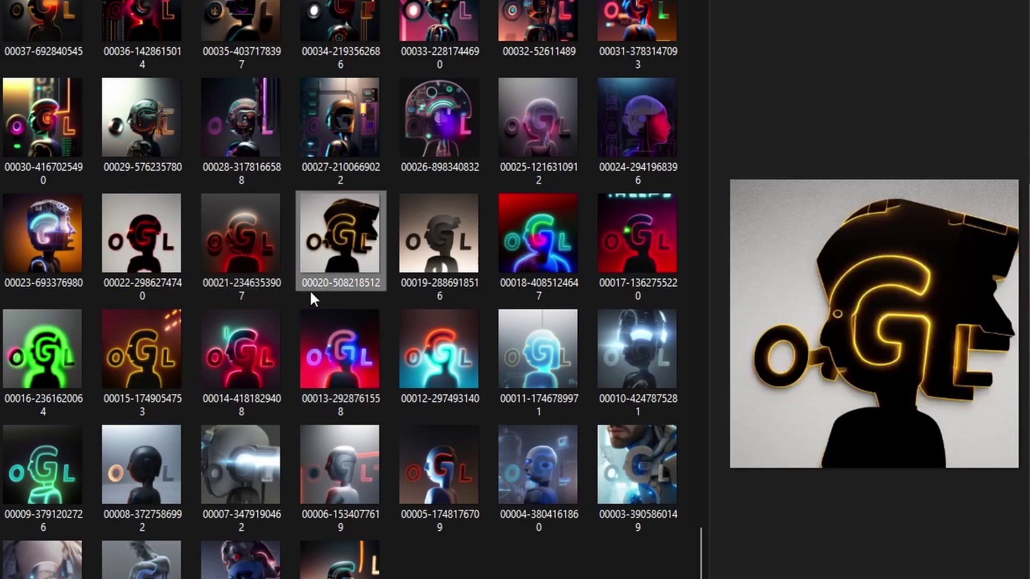
{"action": "scroll", "coordinate": [308, 290], "scroll_direction": "up", "scroll_amount": 3}
{"action": "left_click", "coordinate": [246, 281]}
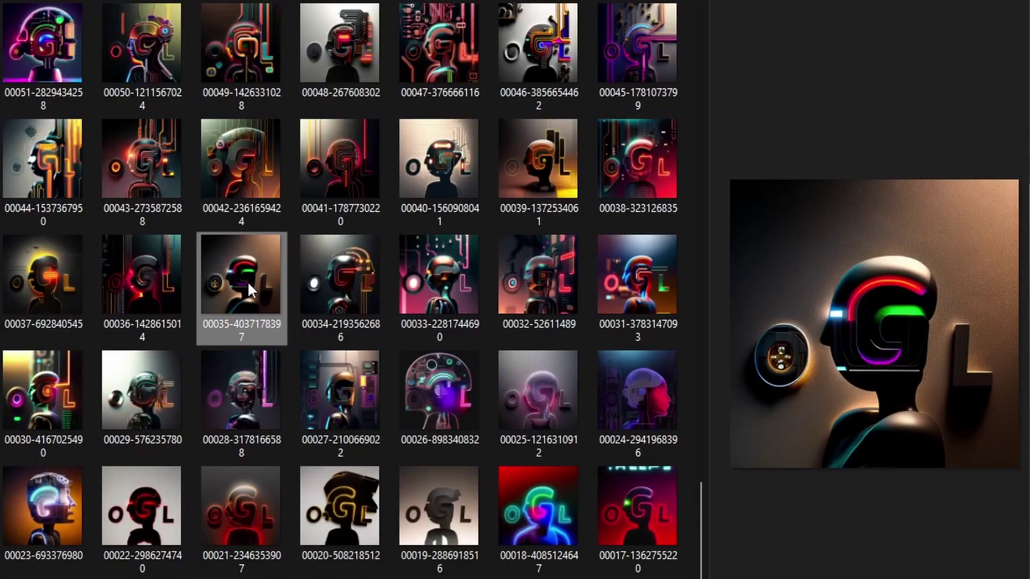
Preview shortlisted image 00033 in Photos, then page forward to _00170 and back to _00130.
{"action": "left_click", "coordinate": [439, 280]}
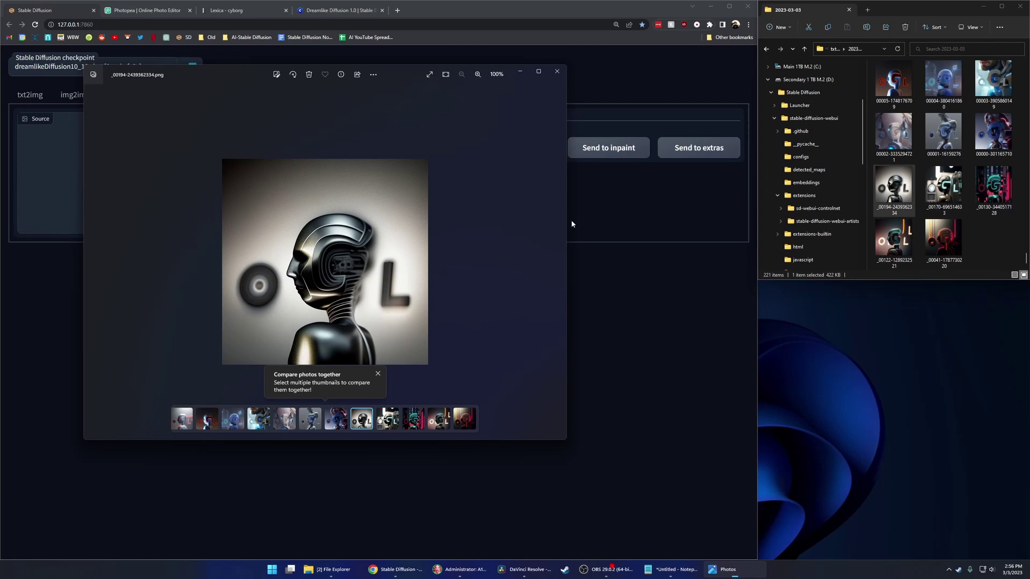
{"action": "key", "text": "Right"}
{"action": "key", "text": "Right"}
{"action": "key", "text": "Right"}
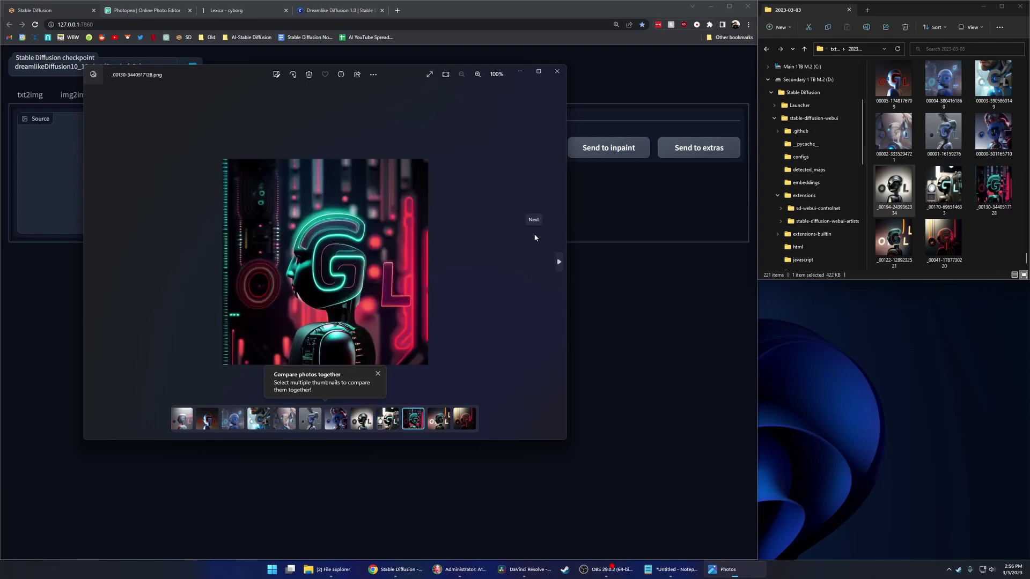
{"action": "key", "text": "Right"}
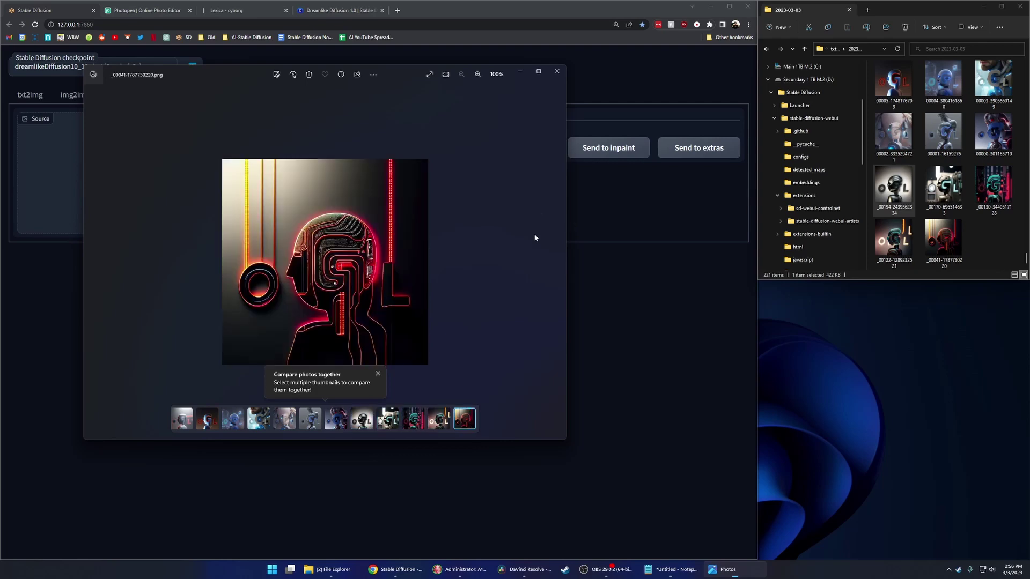
{"action": "key", "text": "Left"}
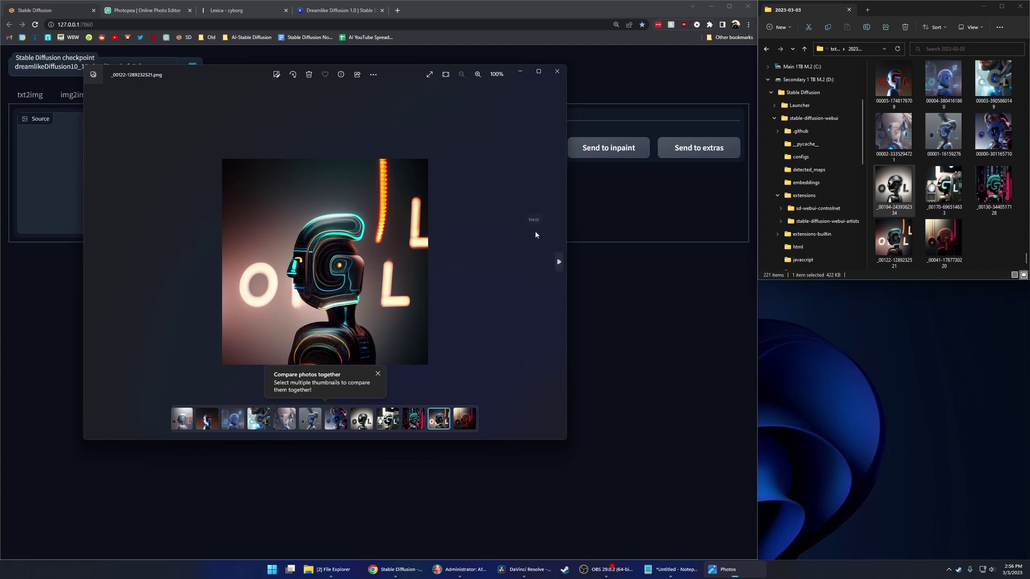
{"action": "key", "text": "Left"}
{"action": "left_click", "coordinate": [557, 72]}
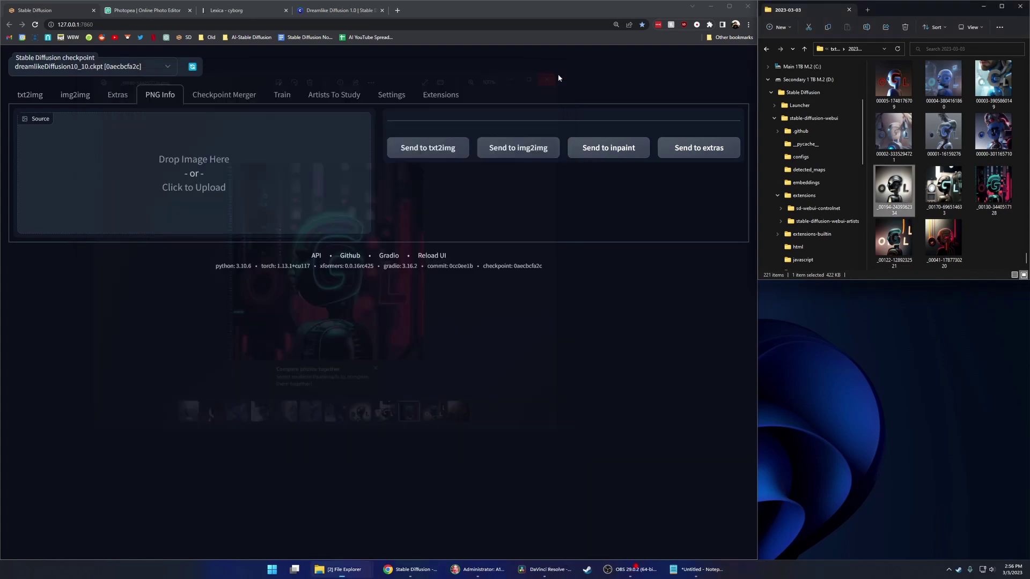
{"action": "left_click_drag", "start_coordinate": [893, 186], "coordinate": [237, 184]}
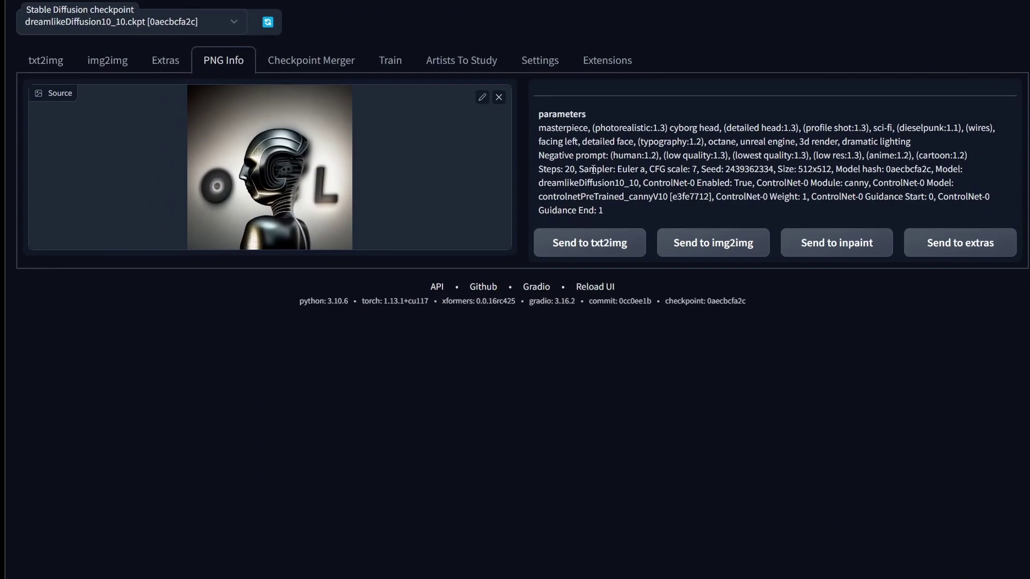